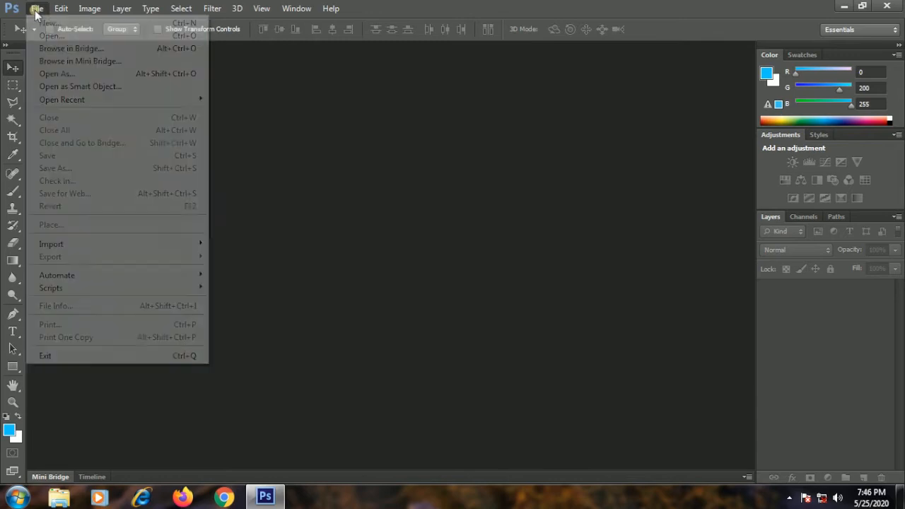
Step: Create a new 1280 × 720 pixel document at 100 pixels/inch in RGB Color with a white background
left_click(44, 24)
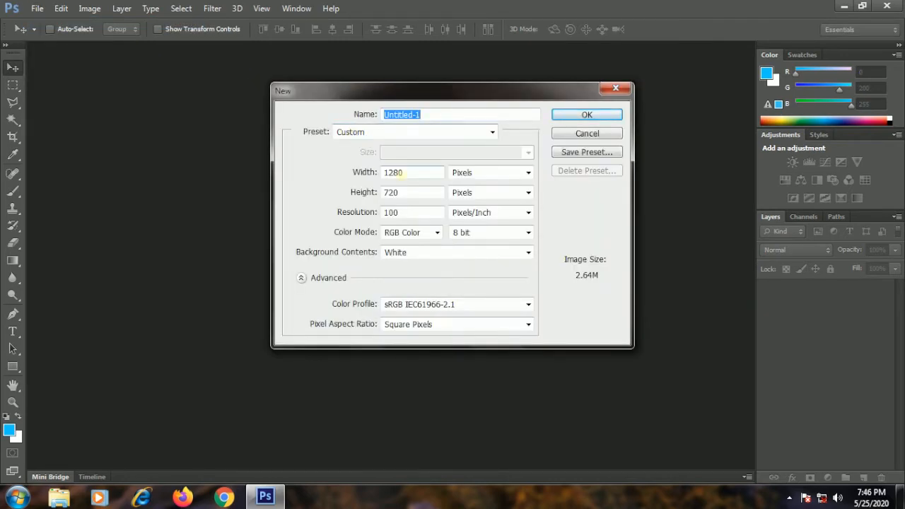
double_click(397, 172)
double_click(400, 192)
double_click(407, 214)
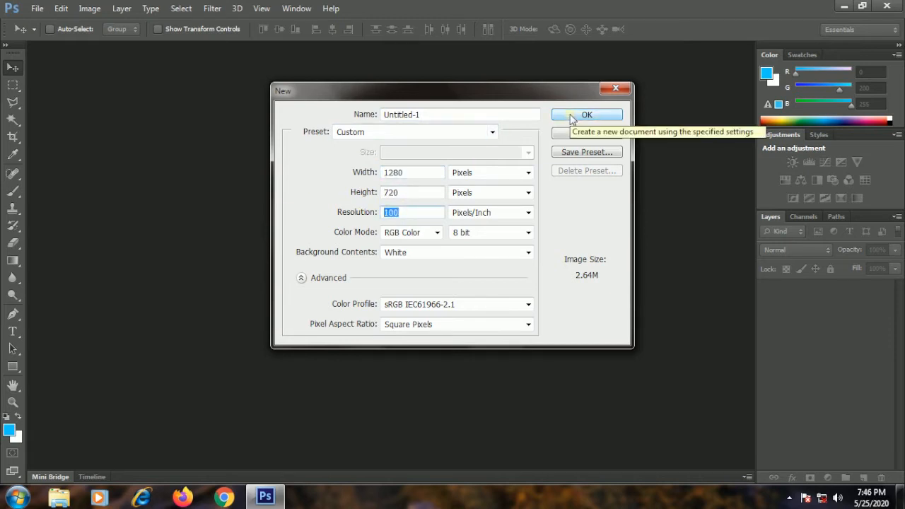
left_click(573, 117)
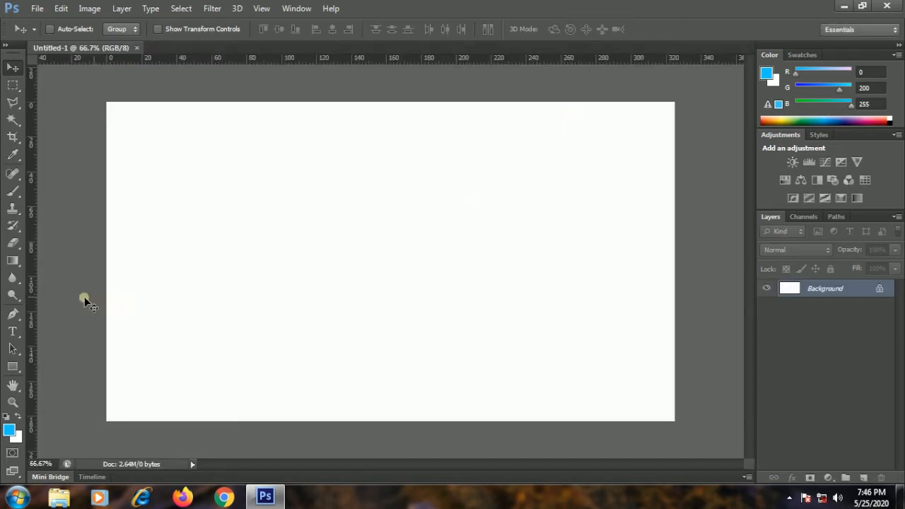
Step: Fill the background with a reversed light-grey-to-white radial gradient from the canvas centre outward, and convert it to a regular layer
left_click_drag(13, 261, 59, 263)
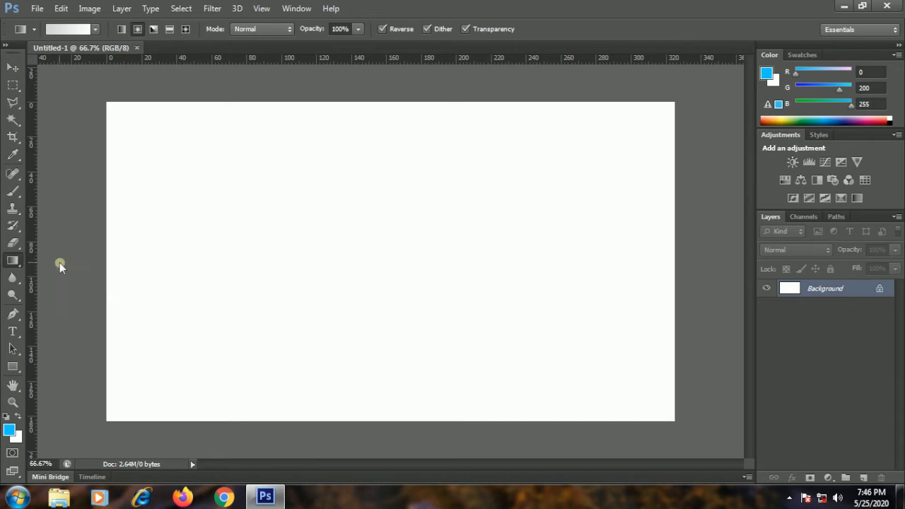
left_click(96, 31)
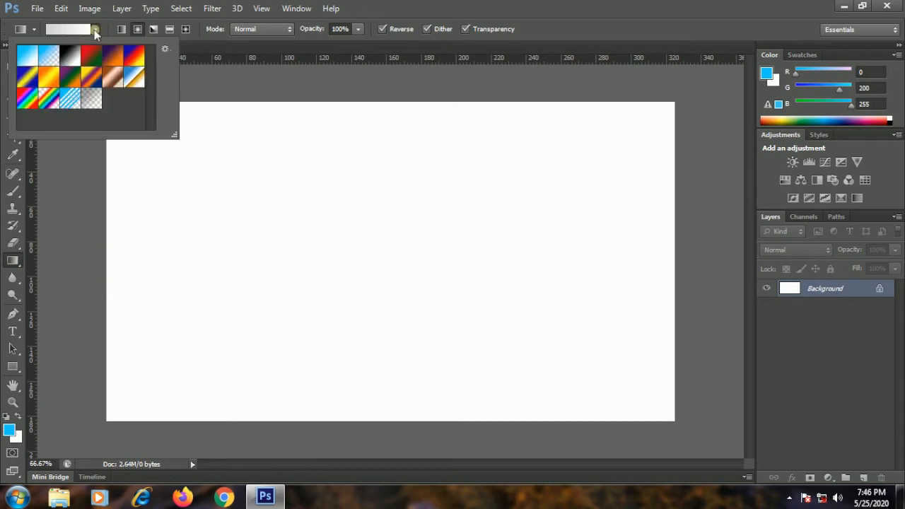
left_click(81, 30)
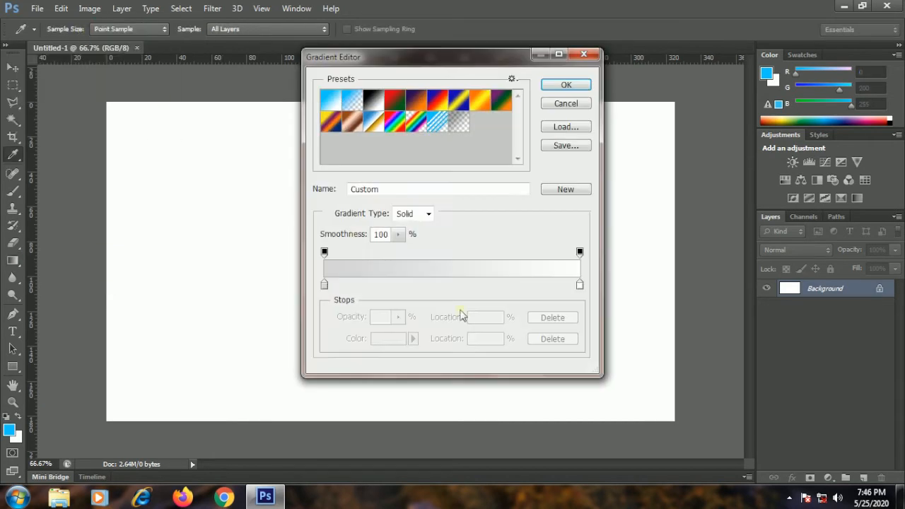
left_click(324, 284)
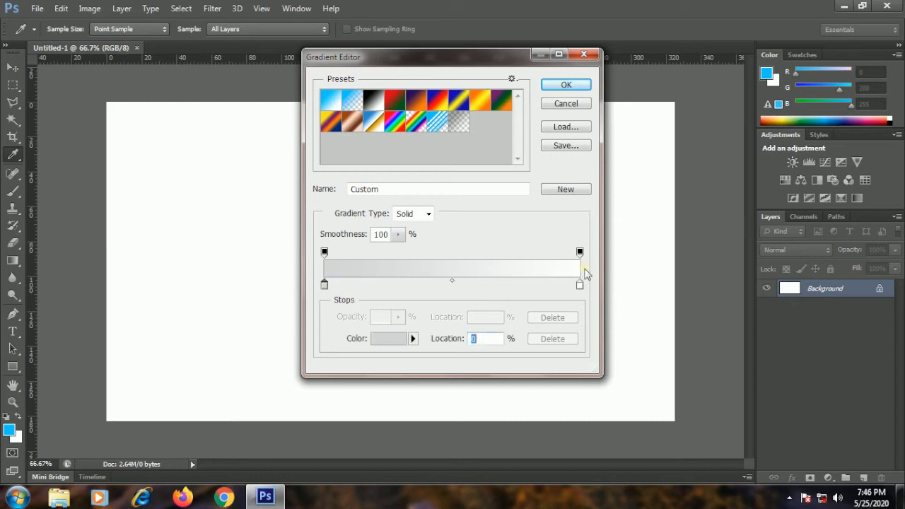
left_click(579, 286)
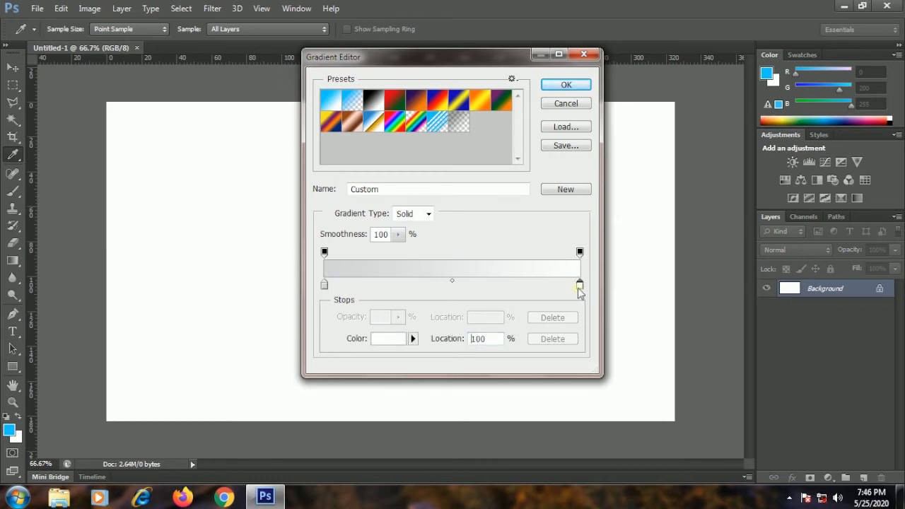
left_click(564, 86)
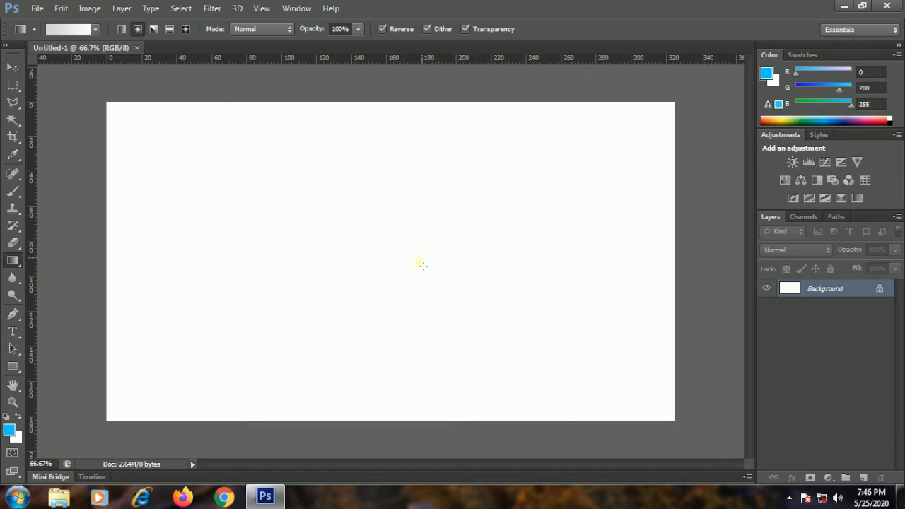
key("shift")
left_click_drag(493, 268, 667, 282)
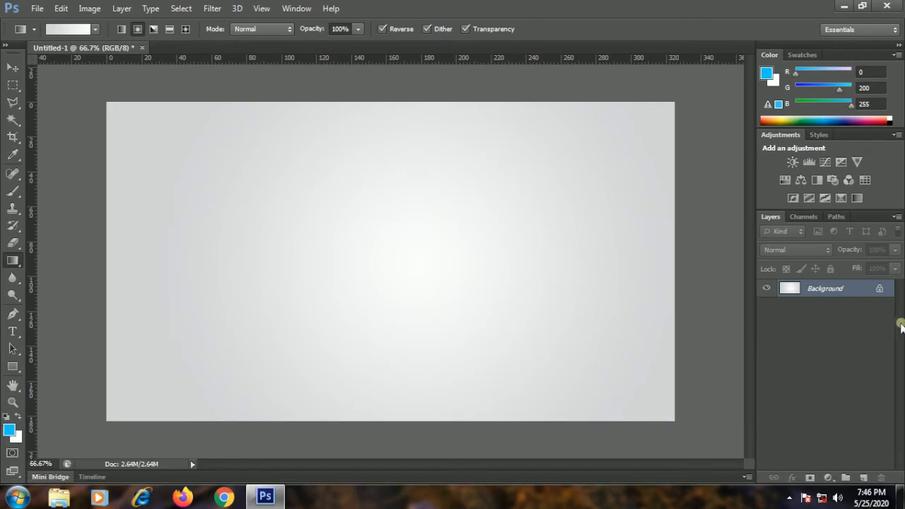
double_click(880, 291)
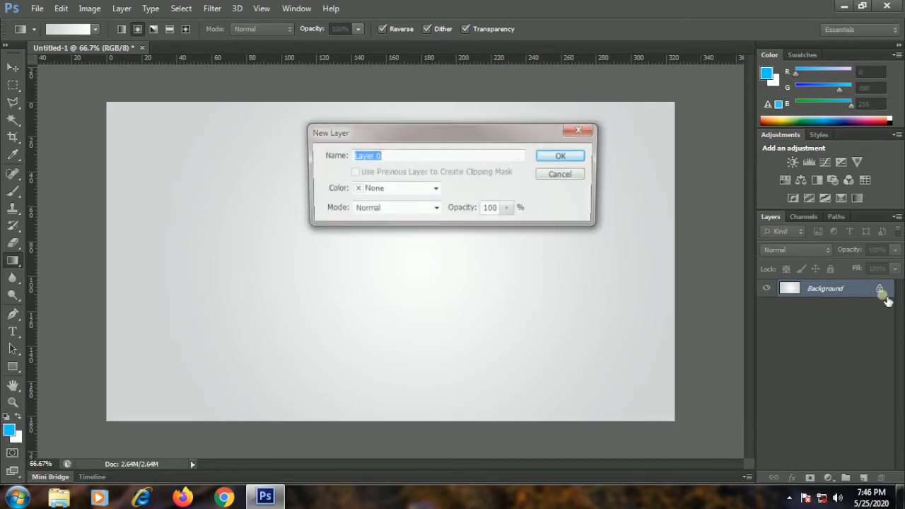
left_click(572, 157)
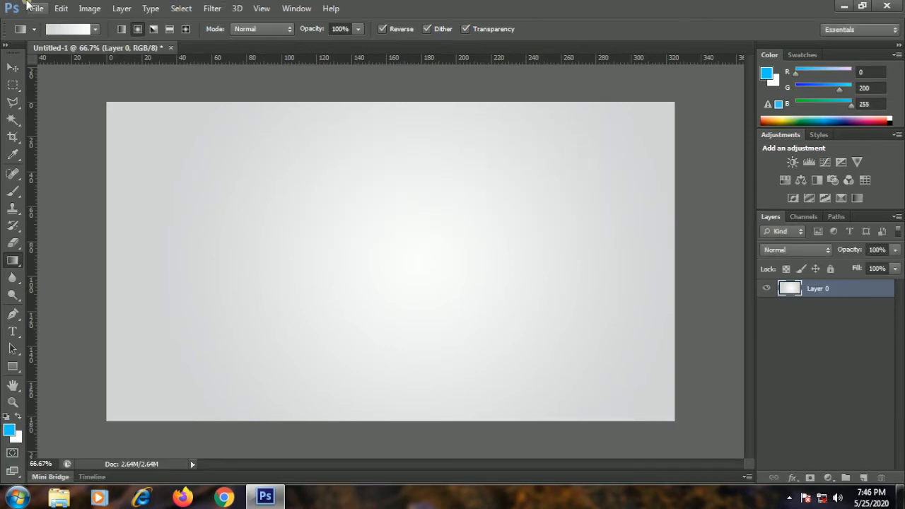
Step: Open the green-apple-vector-701692 image and bring the apple into the Untitled-1 document as a new layer
left_click(35, 8)
left_click(48, 36)
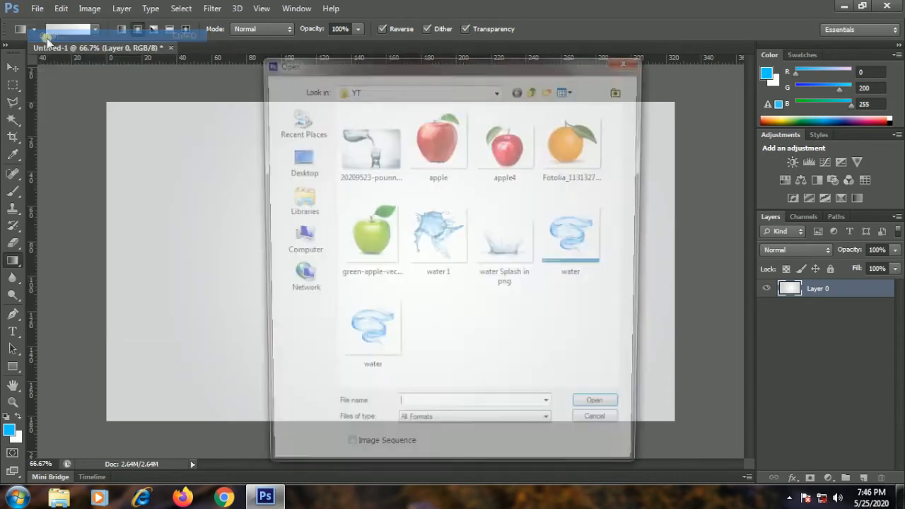
left_click(372, 253)
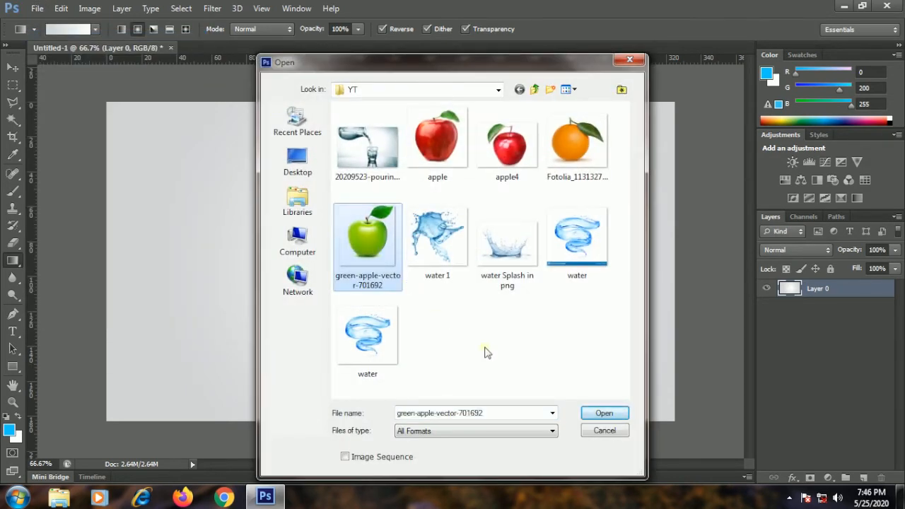
left_click(606, 413)
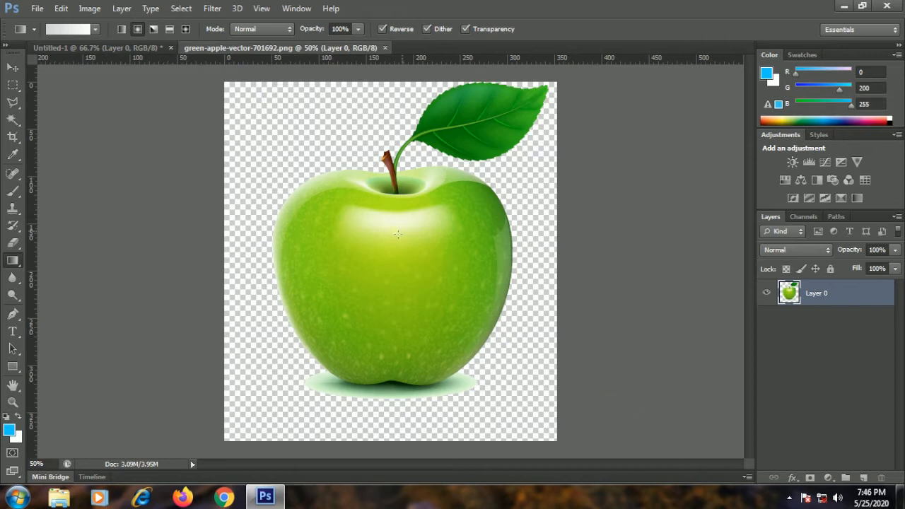
left_click(12, 68)
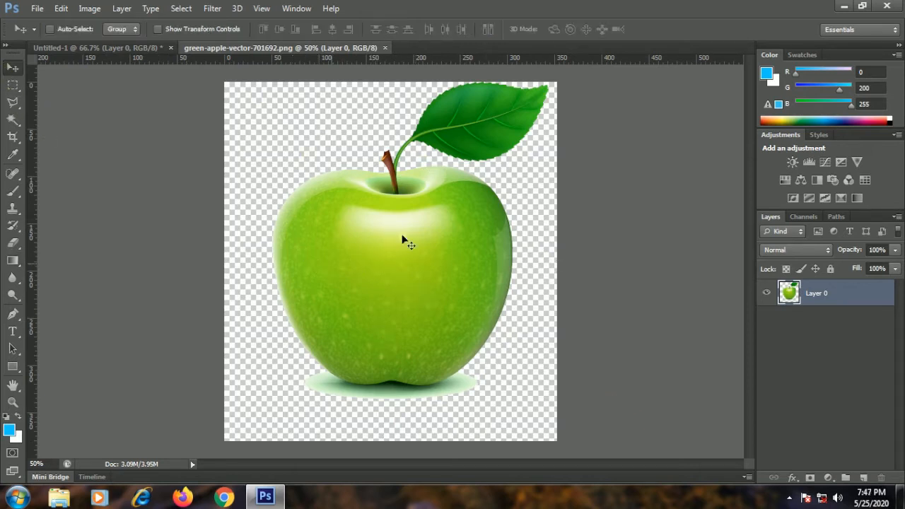
left_click_drag(354, 268, 362, 365)
Step: Scale the apple proportionally to about 55% and place it in the upper middle of the canvas
key("ctrl+t")
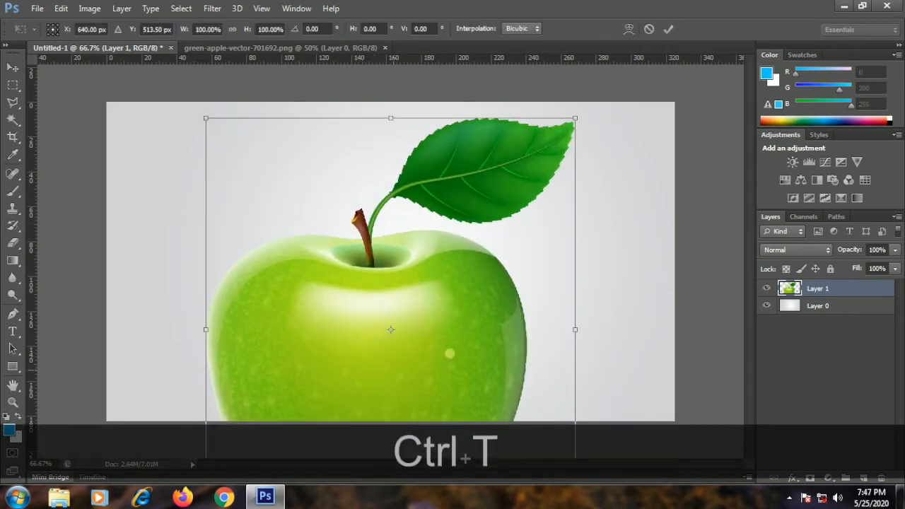
left_click_drag(576, 115, 438, 265)
left_click_drag(343, 373, 436, 209)
key("shift")
left_click_drag(534, 379, 489, 359)
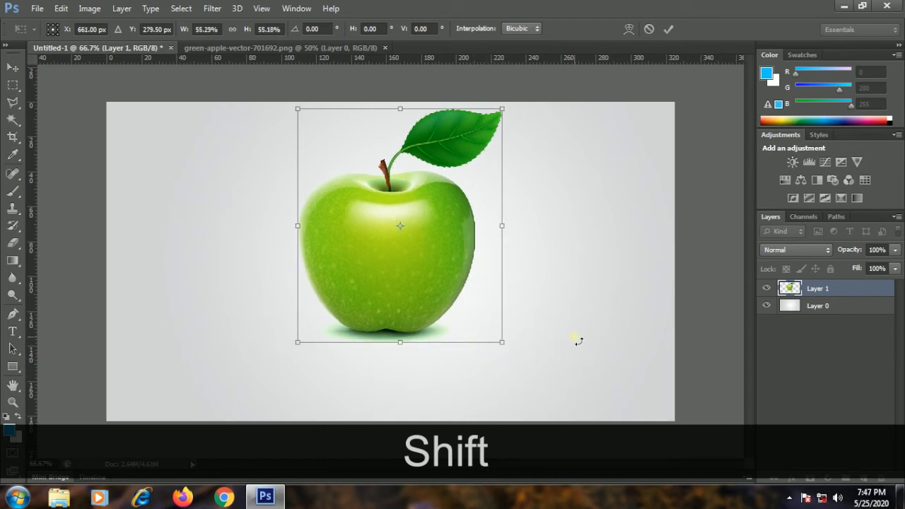
key("Return")
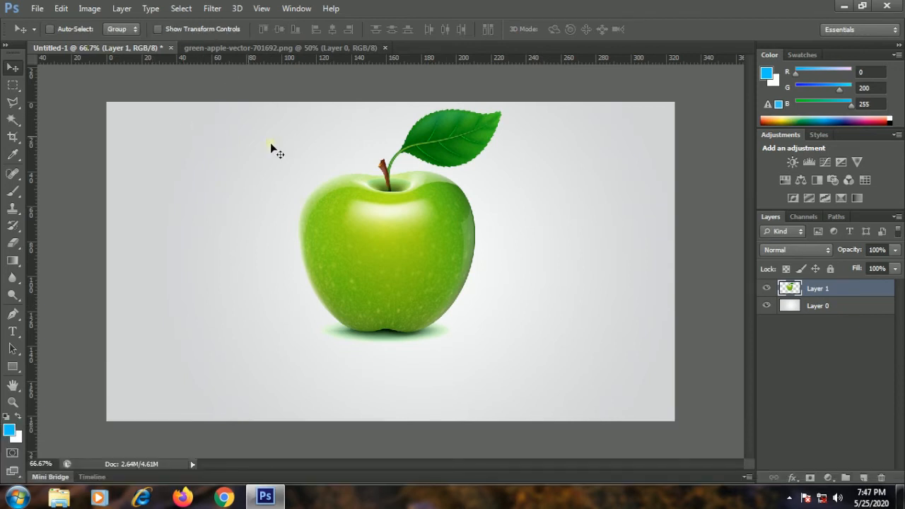
Step: Open the "water Splash in png" image and bring the splash into the Untitled-1 document over the apple
left_click(37, 8)
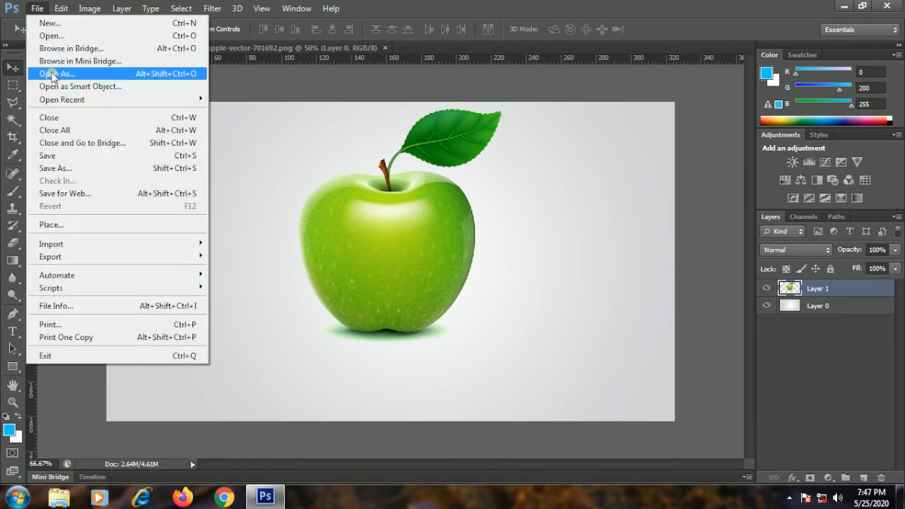
left_click(51, 35)
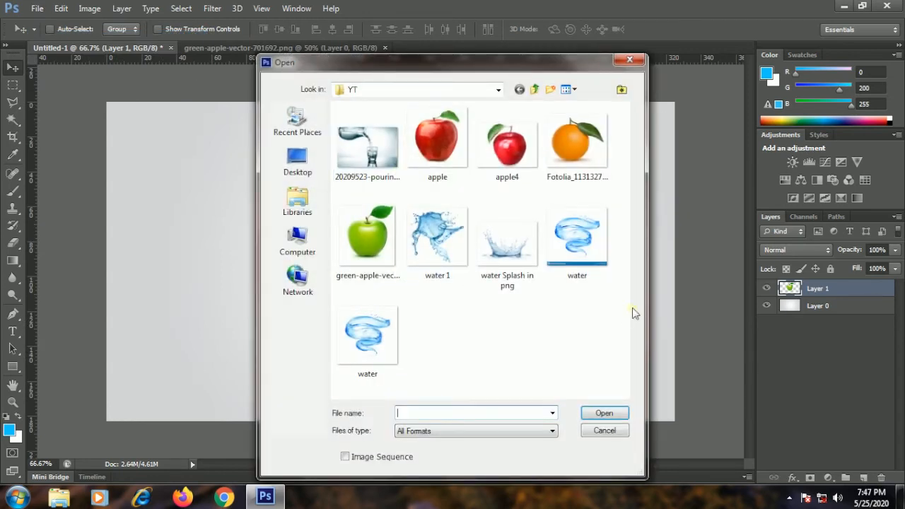
left_click(488, 275)
left_click(604, 415)
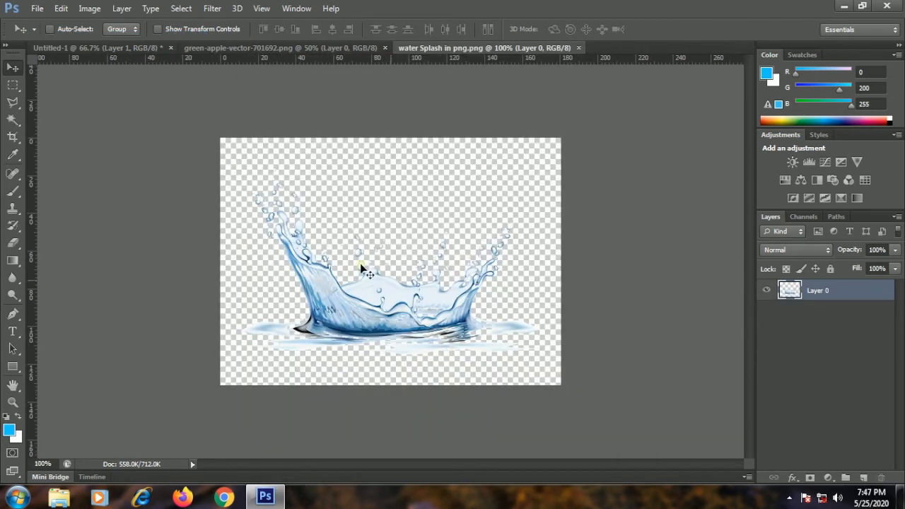
left_click_drag(395, 303, 430, 223)
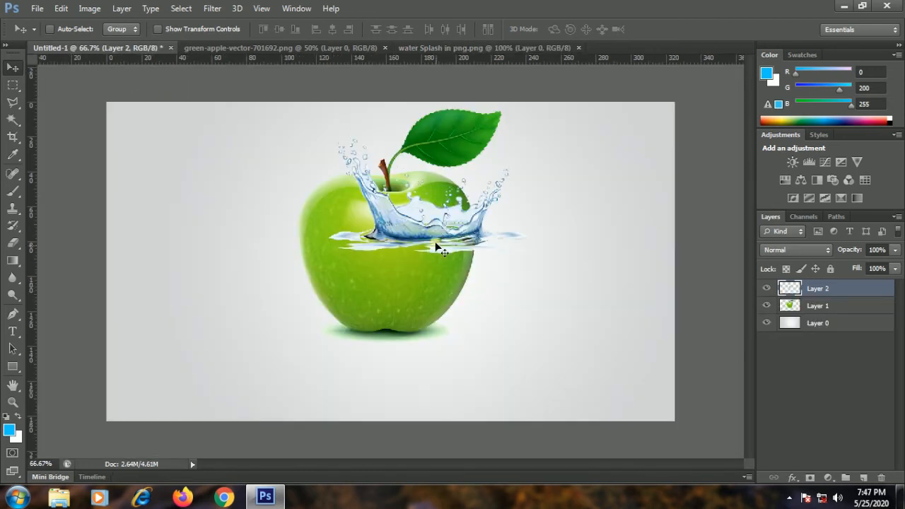
Step: Rotate the water splash 180°, move it over the apple's lower part and enlarge it proportionally to about 123%
right_click(427, 230)
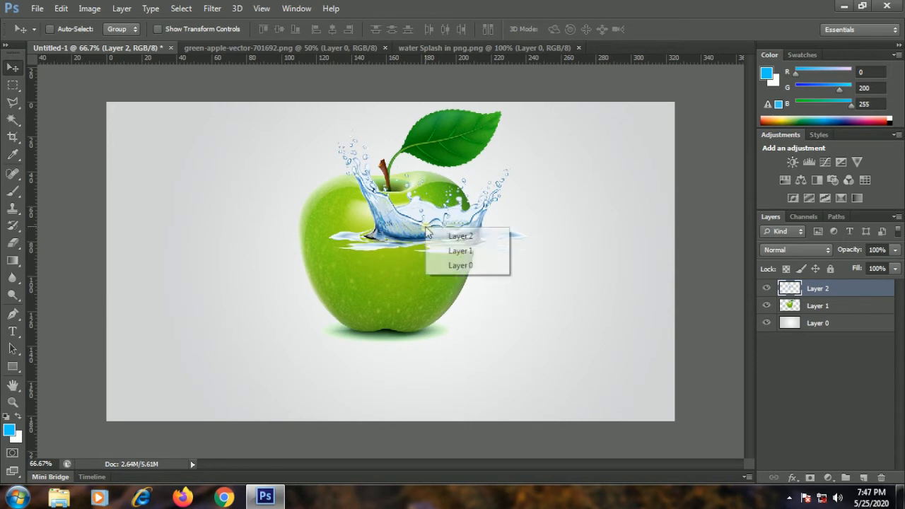
left_click(394, 214)
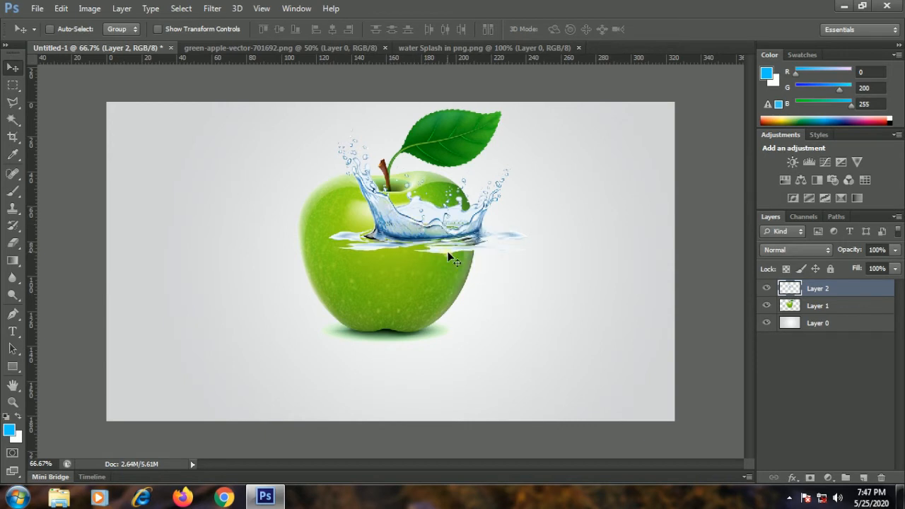
key("ctrl+t")
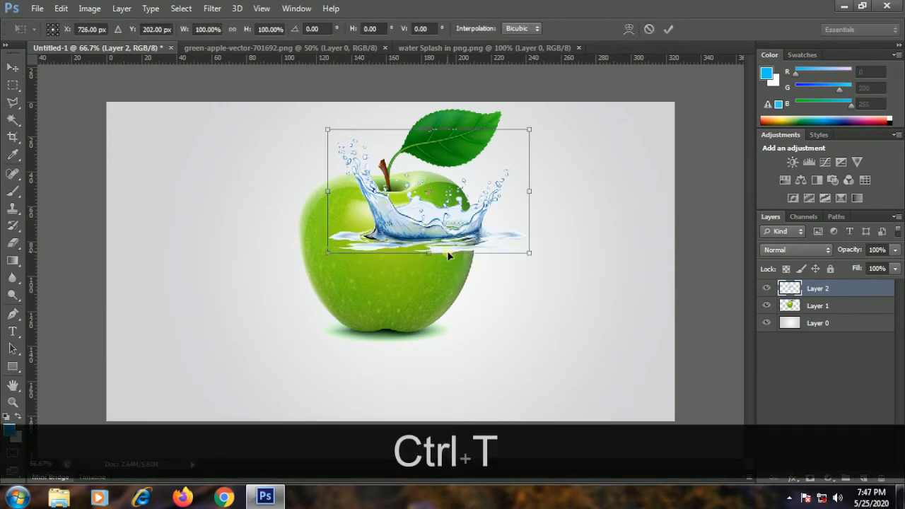
right_click(442, 227)
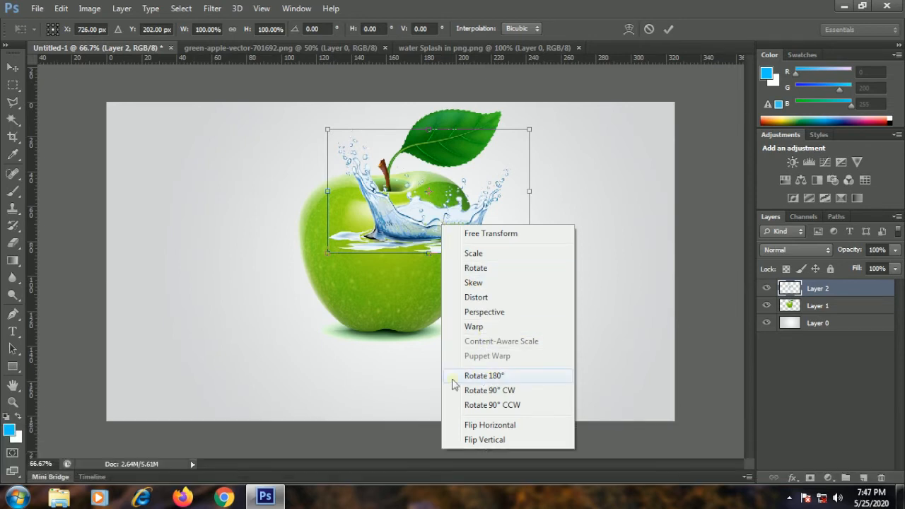
left_click(490, 380)
left_click_drag(462, 171, 405, 312)
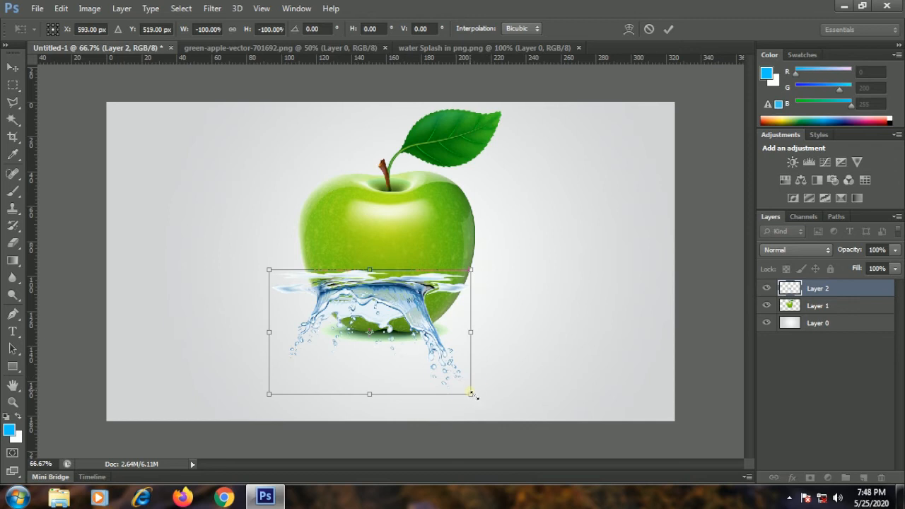
left_click_drag(472, 395, 508, 426)
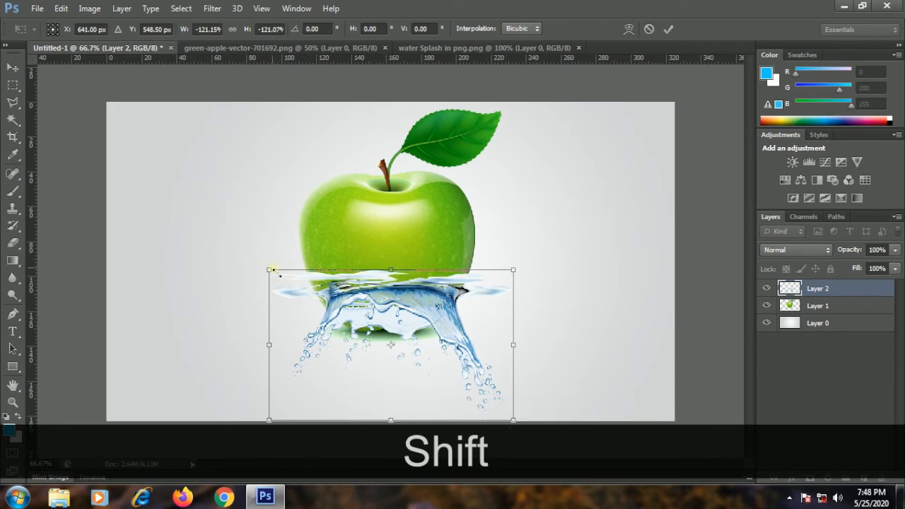
left_click_drag(272, 270, 274, 270)
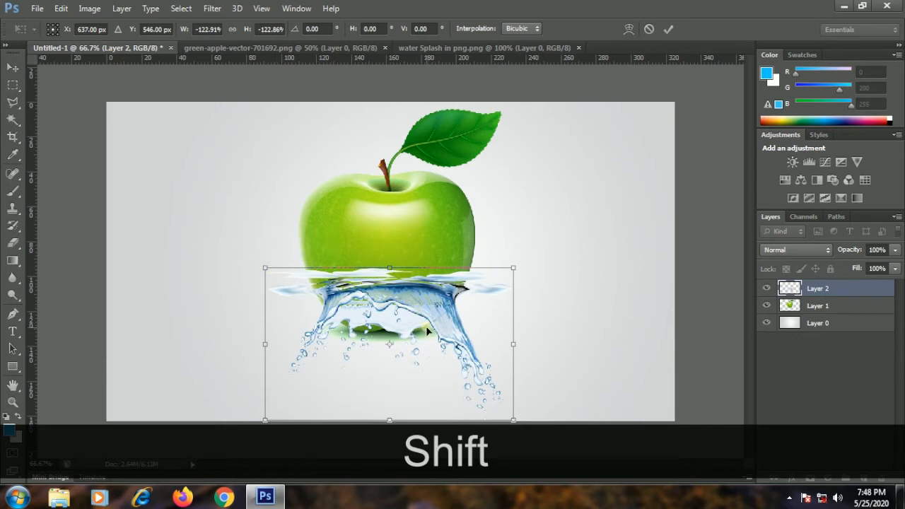
Step: Warp the water splash so its sides bulge outward and its lower edge spreads around the apple
right_click(419, 322)
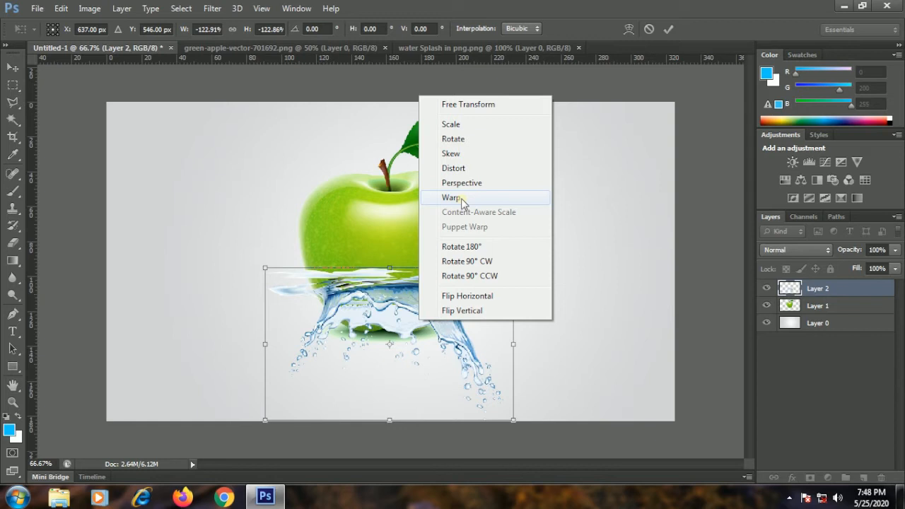
left_click(463, 203)
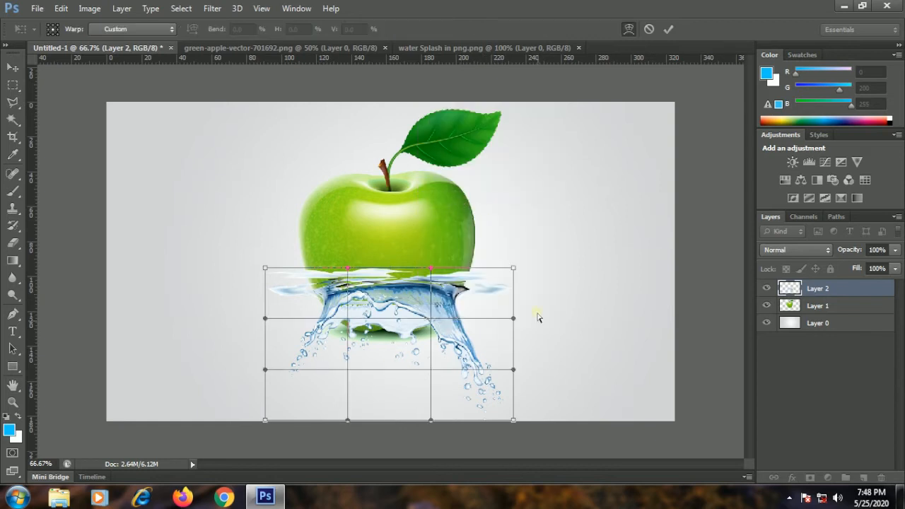
left_click_drag(264, 321, 242, 317)
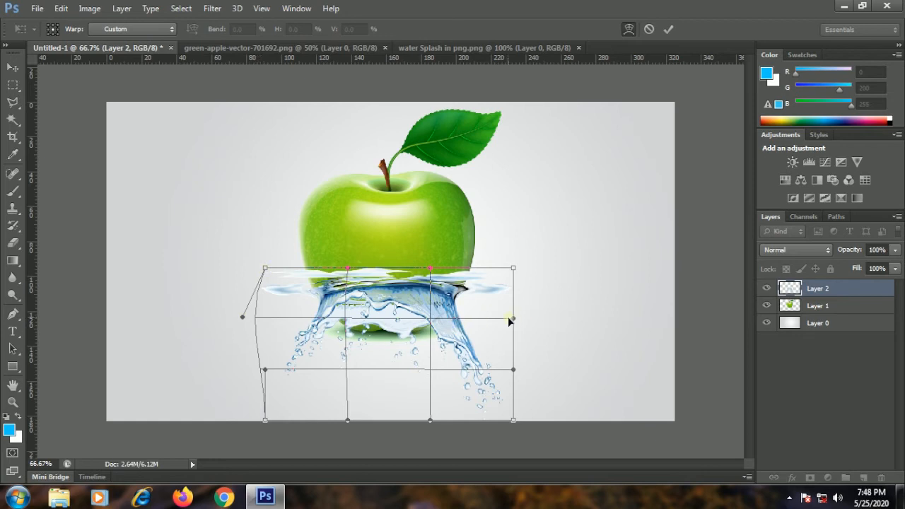
mouse_move(513, 321)
left_mouse_down()
mouse_move(533, 323)
mouse_move(526, 320)
left_mouse_up()
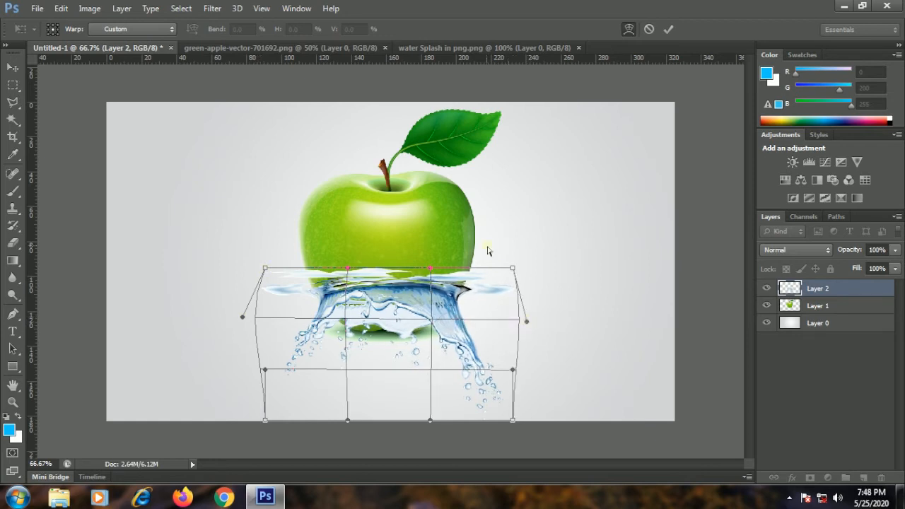
left_click_drag(269, 372, 256, 414)
left_click_drag(347, 268, 346, 260)
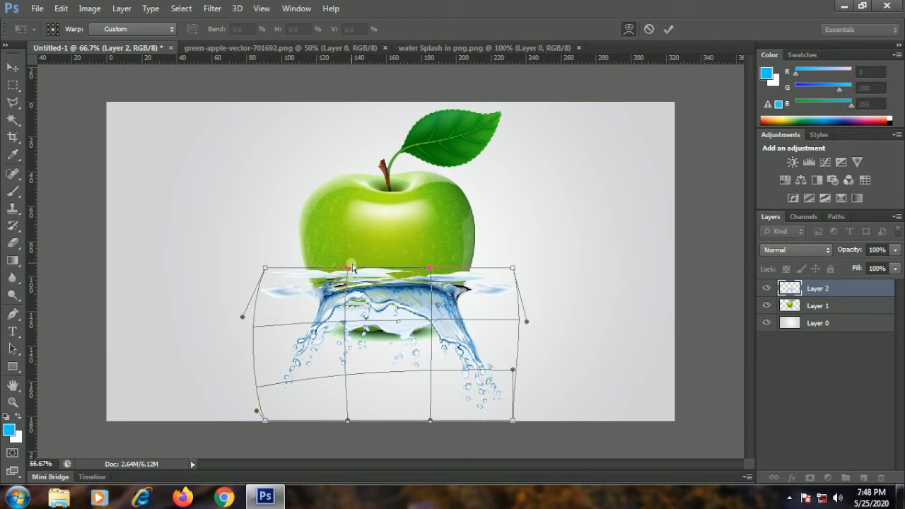
left_click_drag(430, 268, 430, 268)
key("Return")
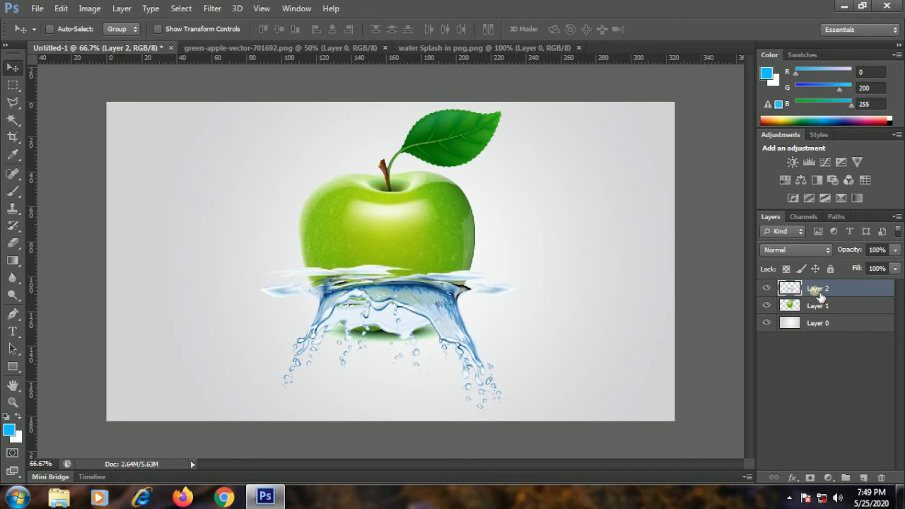
Step: Add a Hue/Saturation adjustment layer above the splash layer and clip it to that layer
left_click(766, 287)
left_click(766, 289)
left_click(828, 477)
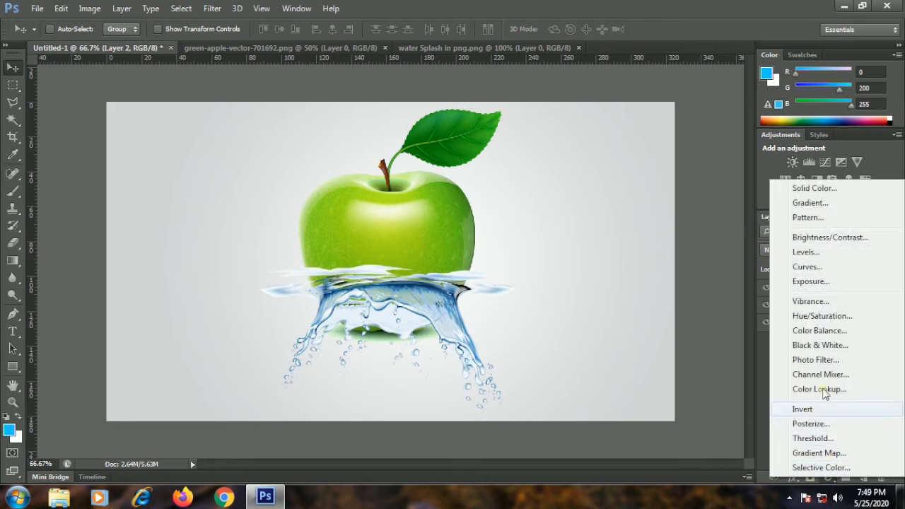
left_click(807, 316)
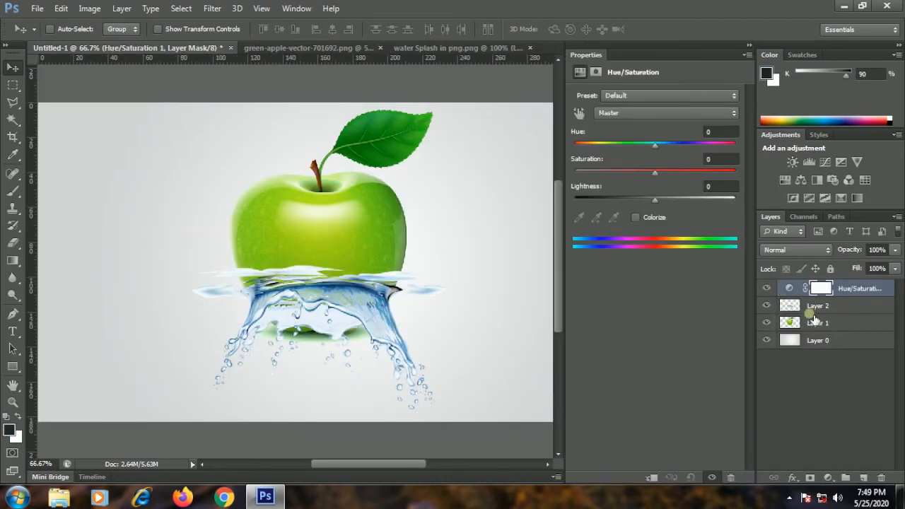
right_click(858, 295)
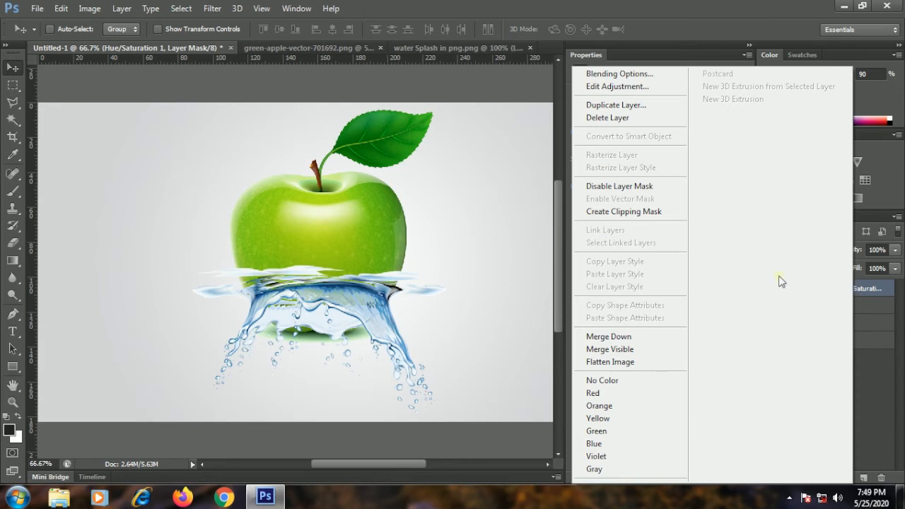
left_click(634, 212)
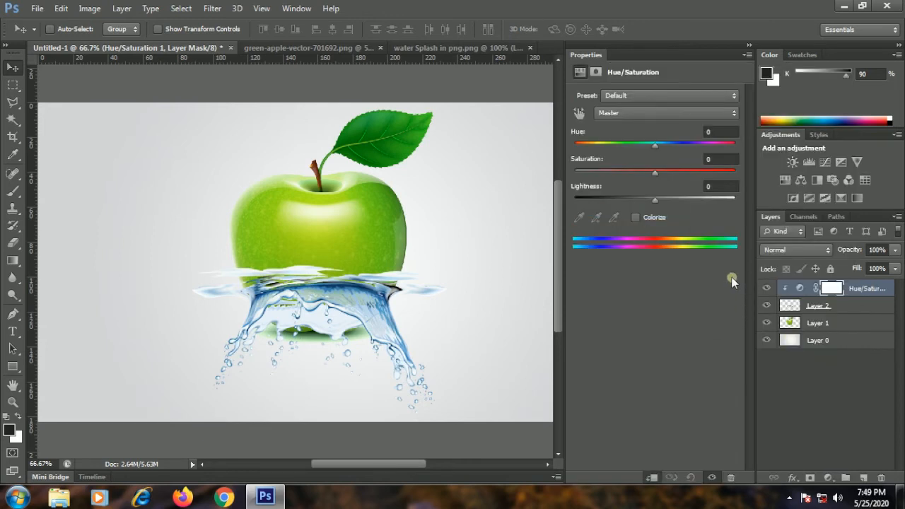
Step: Colorize the splash green with hue 118, saturation 65 and lightness 0
left_click(635, 219)
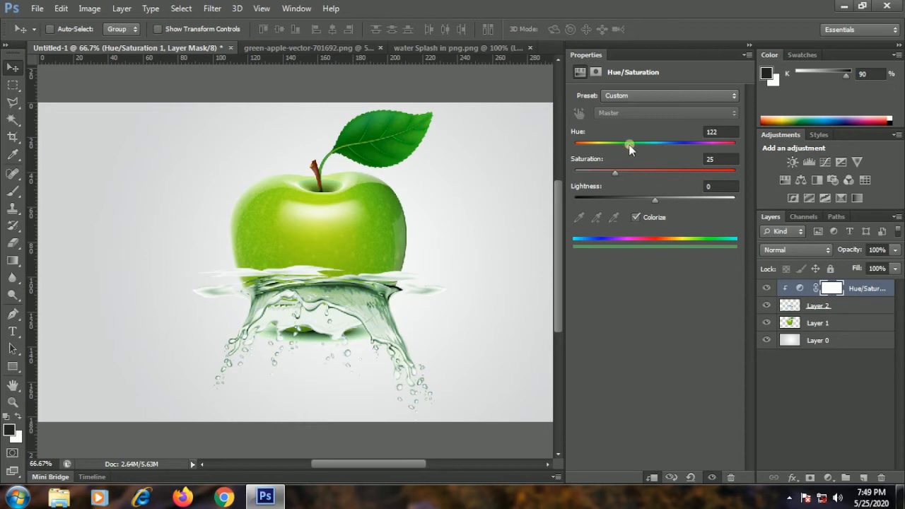
left_click_drag(629, 147, 626, 146)
left_click(715, 131)
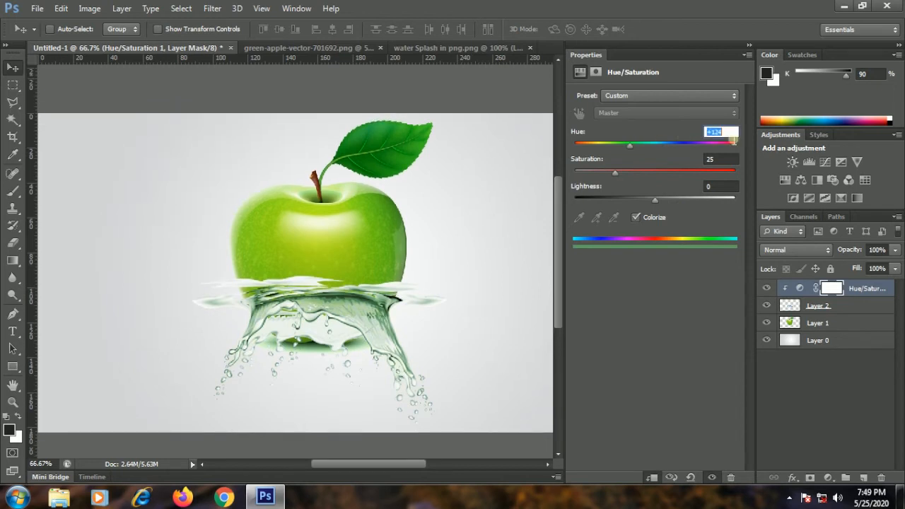
left_click_drag(713, 168, 668, 202)
key("Tab")
key("Tab")
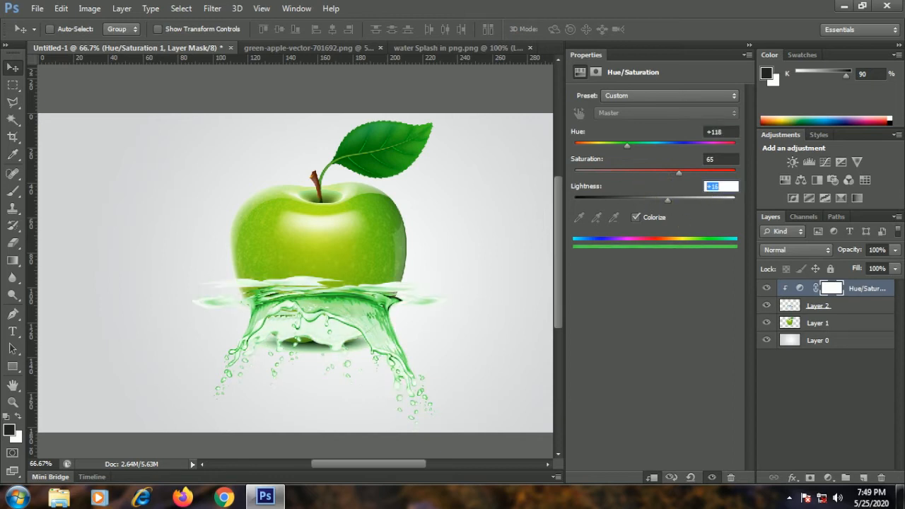
type("0")
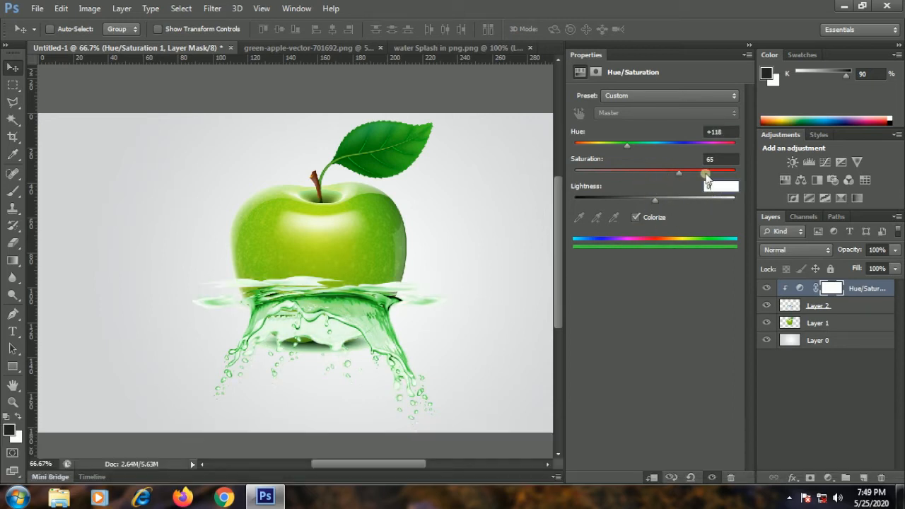
Step: Fine-tune the splash tint to saturation 63 and hue 109, and close the adjustment properties
left_click(721, 162)
scroll(717, 188, "down", 4)
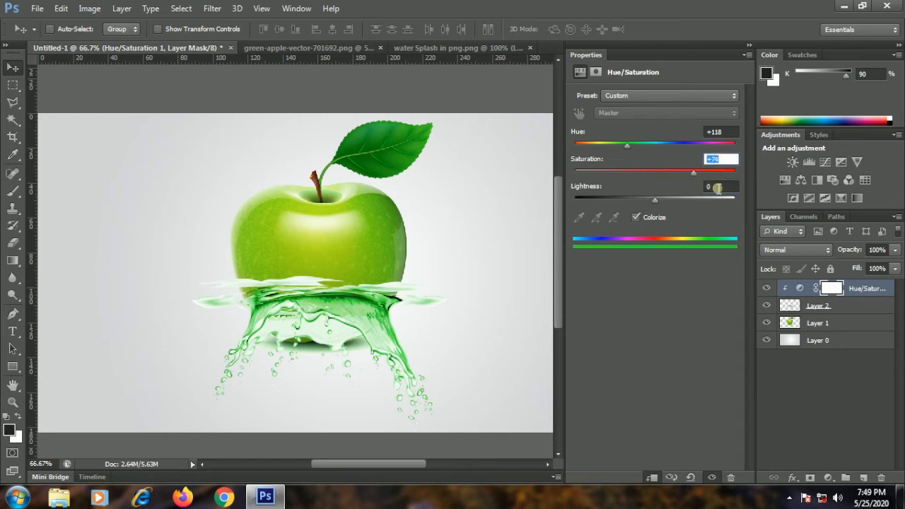
scroll(717, 189, "down", 7)
left_click(718, 130)
scroll(721, 134, "down", 9)
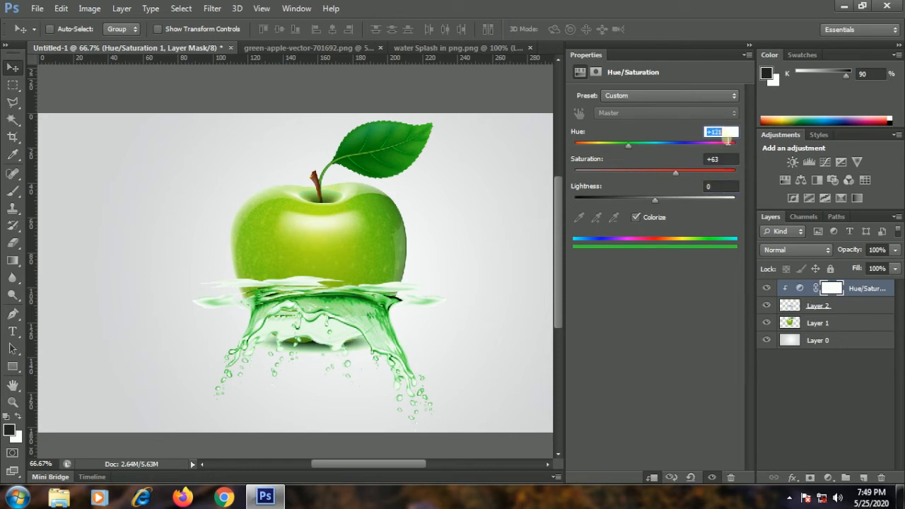
scroll(728, 140, "down", 6)
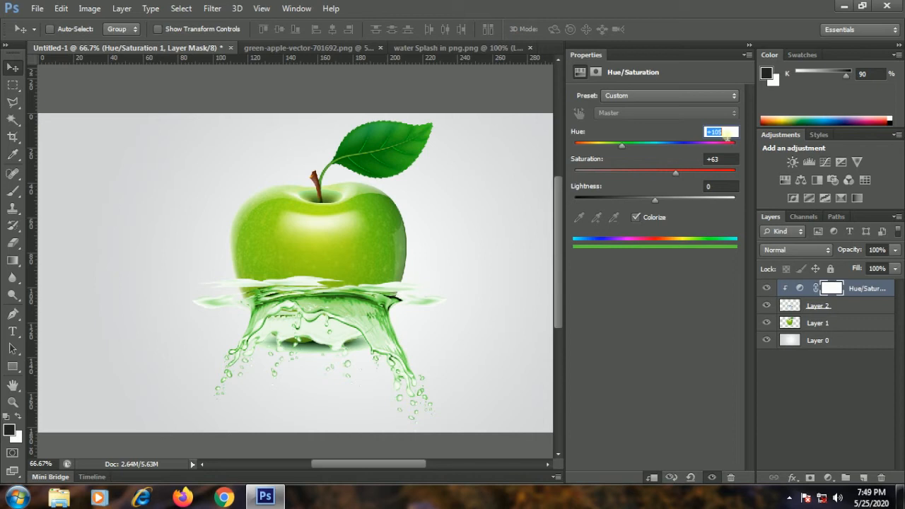
left_click(747, 55)
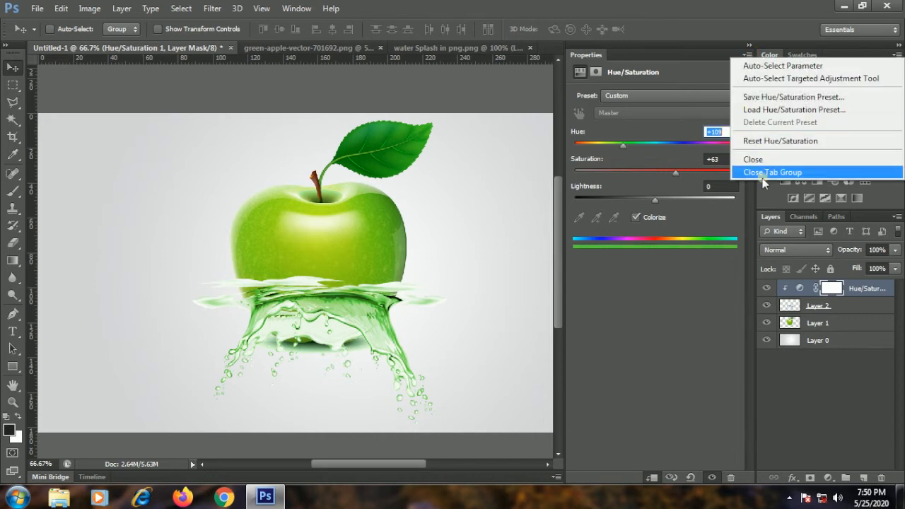
left_click(763, 172)
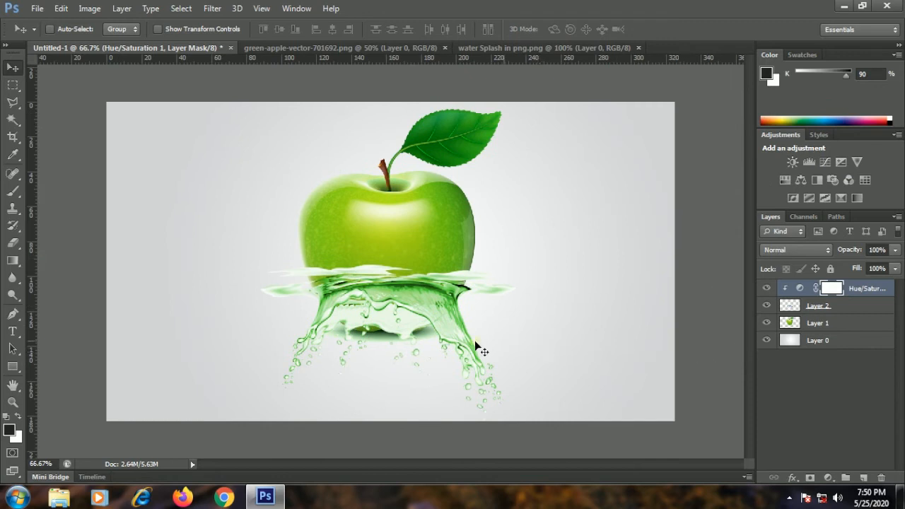
Step: Erase the apple's bottom showing beneath the splash on Layer 1, using a 70 px Eraser with 100% hardness
double_click(824, 325)
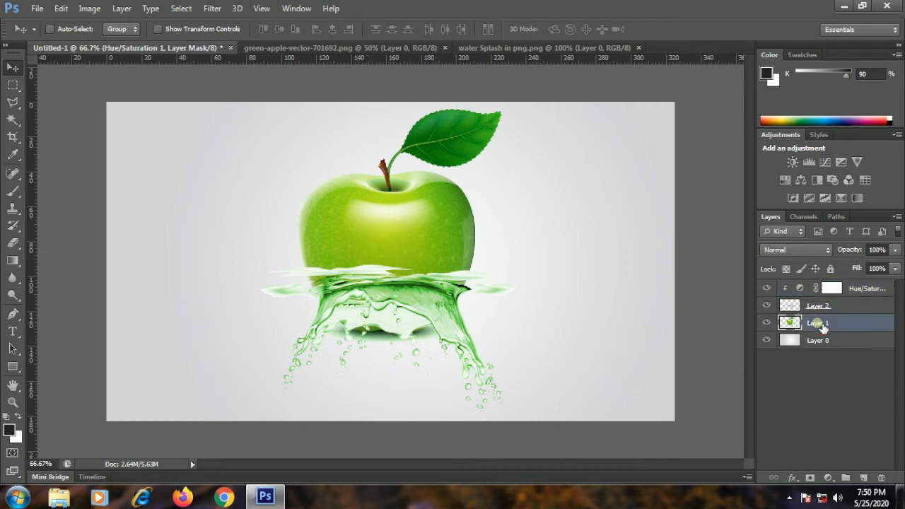
key("Return")
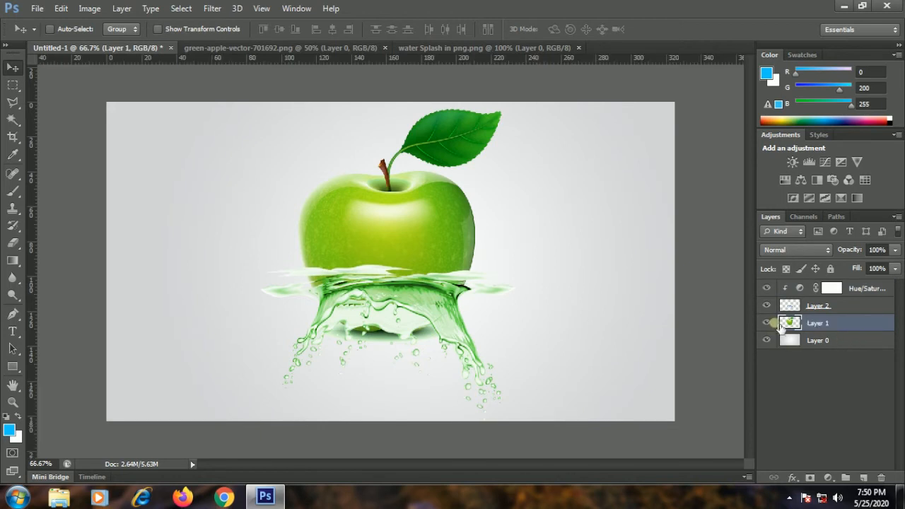
left_click(766, 324)
left_click(766, 325)
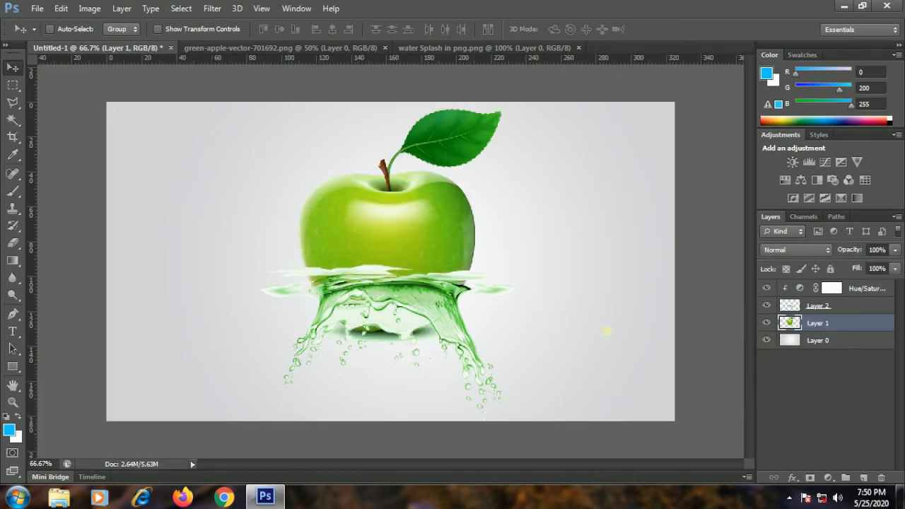
left_click(8, 243)
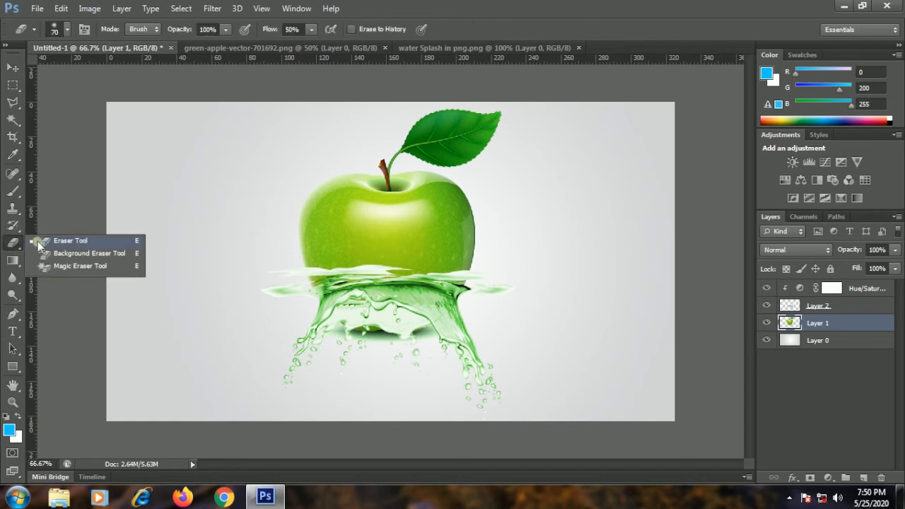
left_click(64, 241)
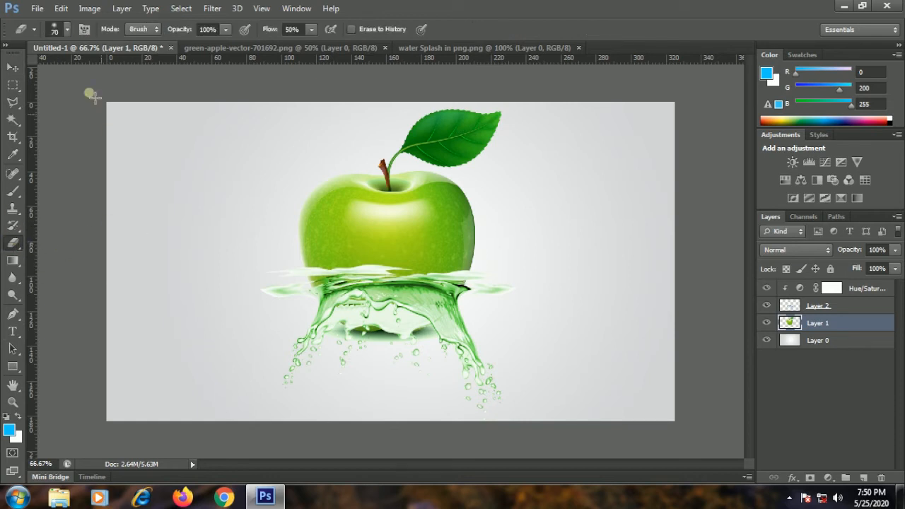
left_click(67, 28)
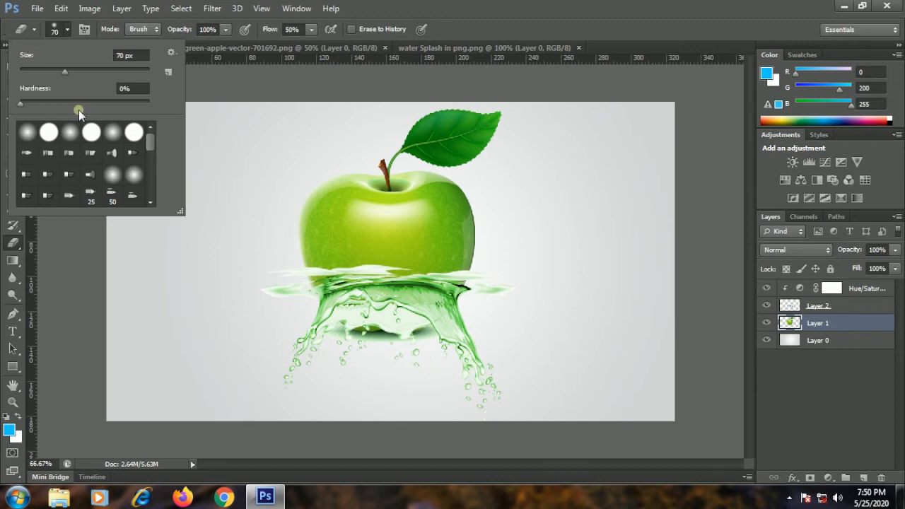
left_click_drag(71, 99, 173, 103)
key("Return")
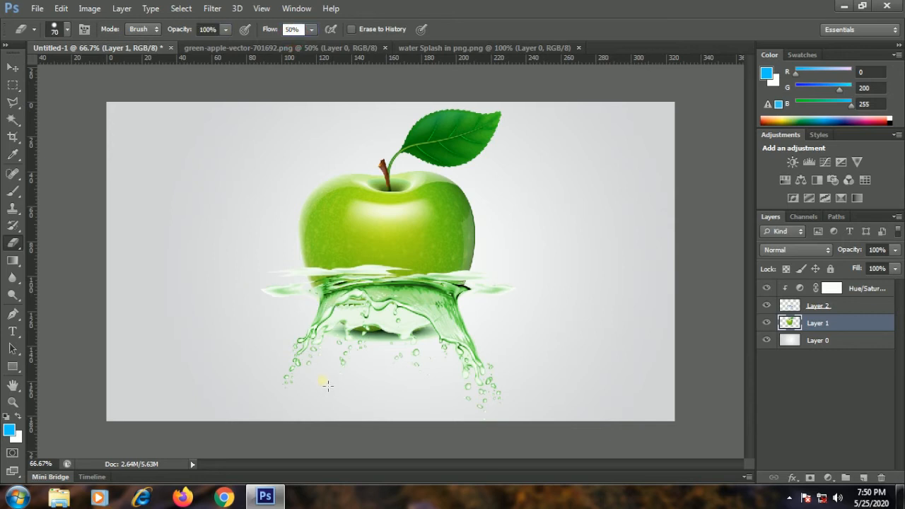
mouse_move(348, 337)
left_mouse_down()
mouse_move(424, 333)
mouse_move(317, 321)
left_mouse_up()
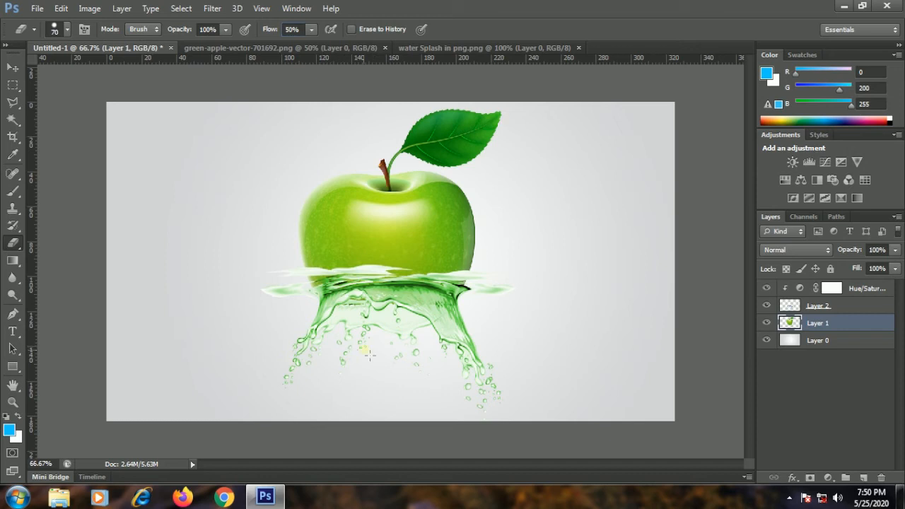
Step: Enlarge the Eraser to 143 px and erase the remaining apple area behind the splash
left_click(58, 30)
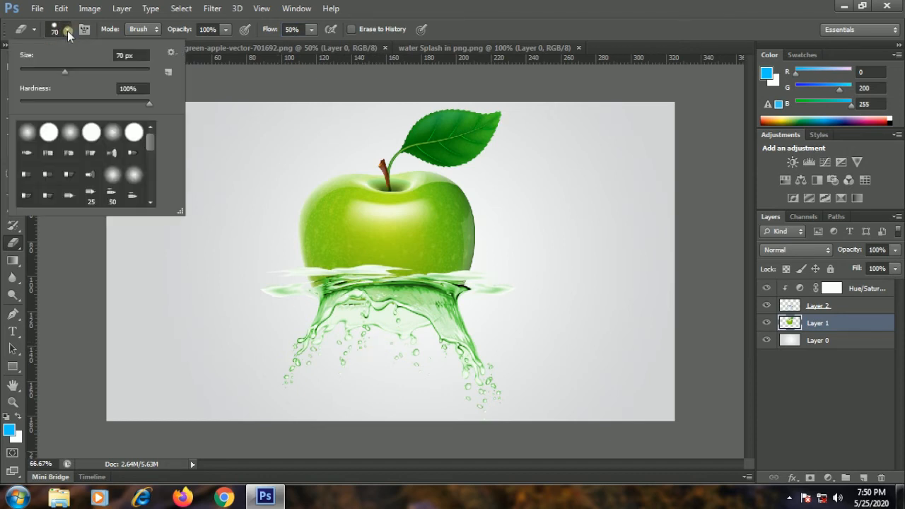
left_click_drag(70, 75, 82, 75)
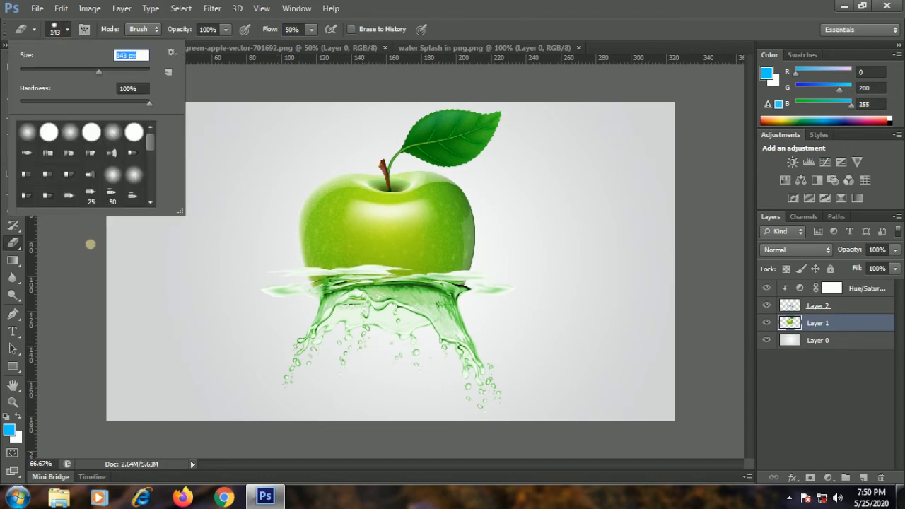
left_click(207, 290)
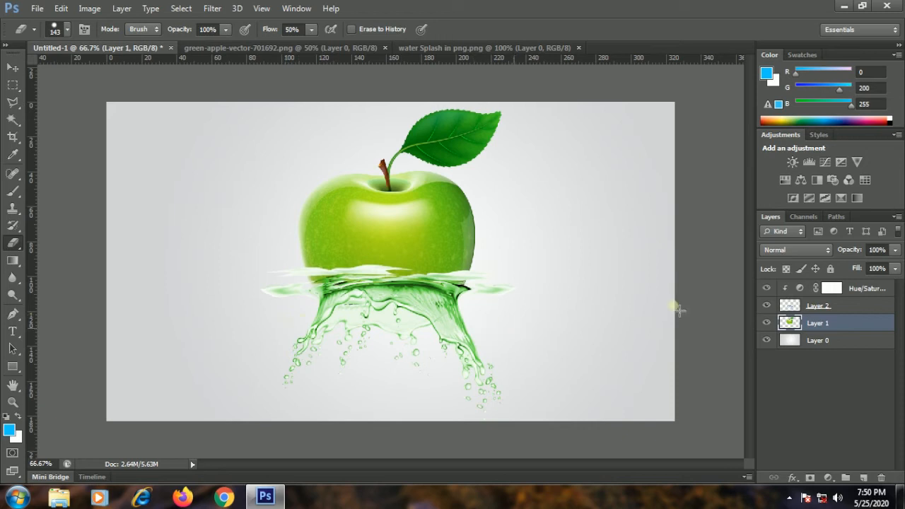
Step: Toggle the visibility of the splash layer (Layer 2) to check it and add a layer mask to it
left_click(858, 307)
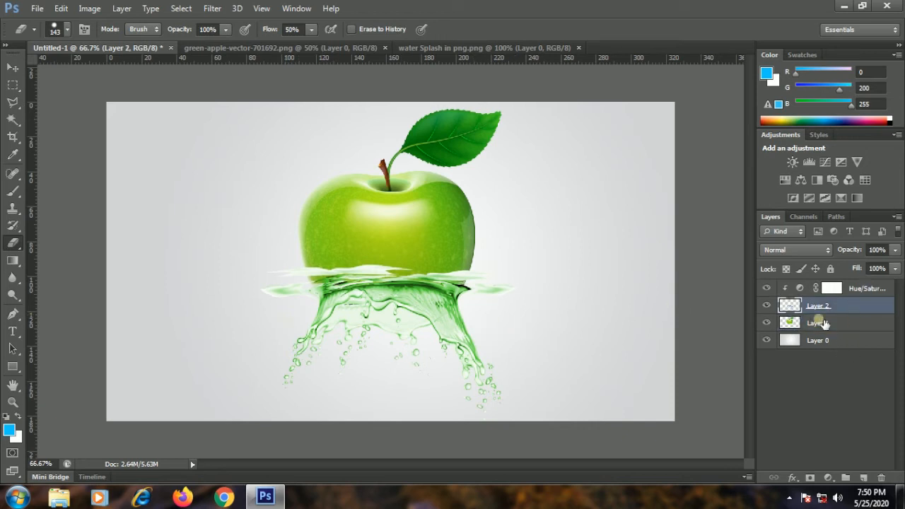
left_click(767, 305)
left_click(767, 305)
left_click(767, 305)
left_click(767, 305)
left_click(811, 479)
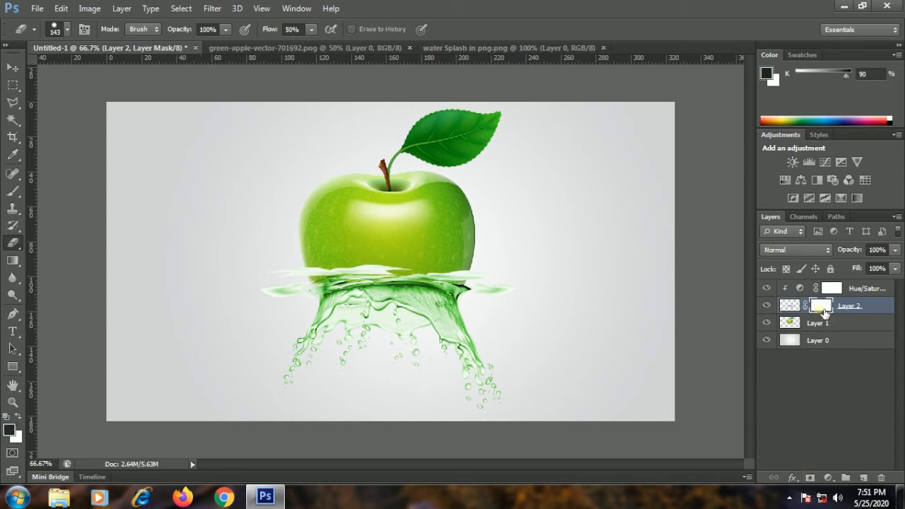
Step: Paint on Layer 2's mask with a soft 58 px Brush at 0% hardness to fade the splash's outer left edge
left_click(12, 190)
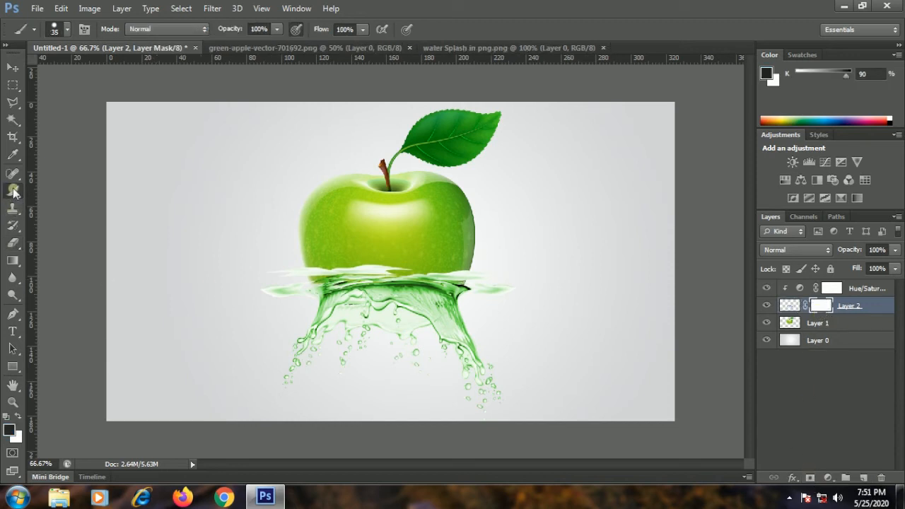
left_click(65, 33)
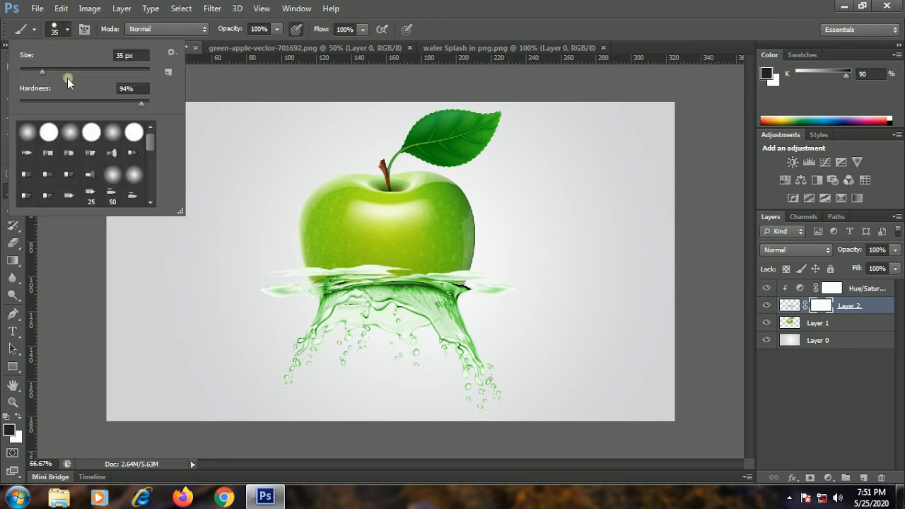
left_click_drag(65, 105, 0, 103)
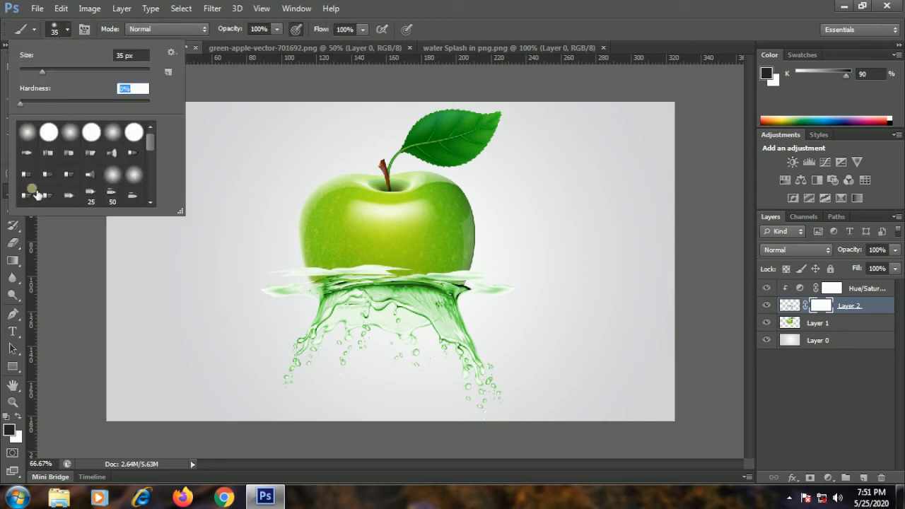
left_click(60, 73)
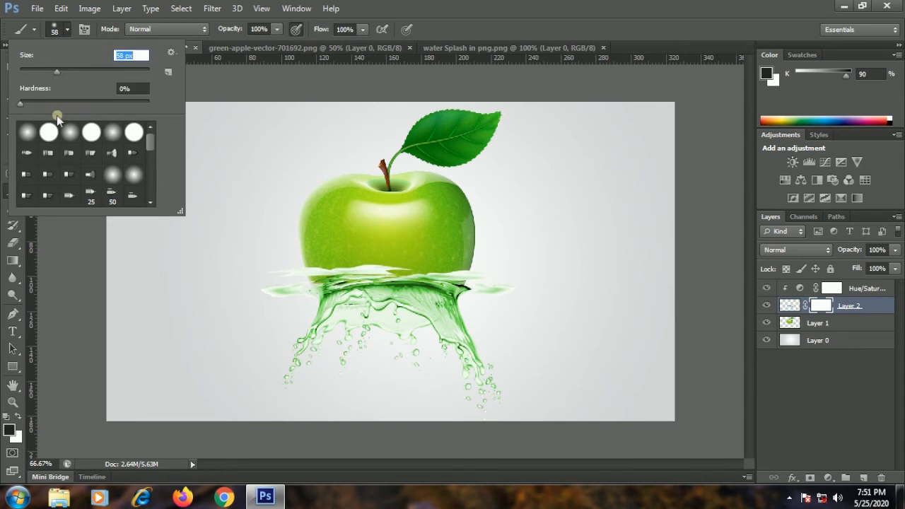
left_click(73, 276)
left_click(361, 29)
left_click(87, 248)
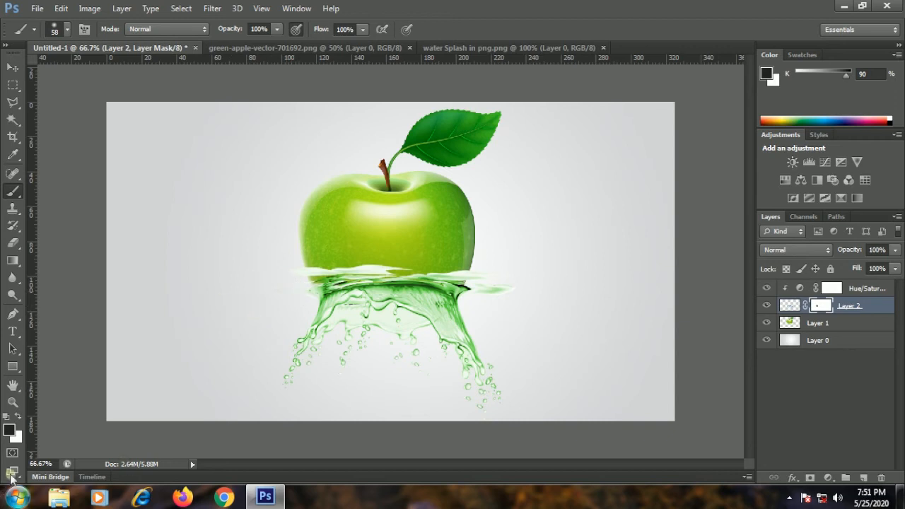
Step: Set the Brush hardness to 64% and mask out the splash remnants extending beyond the apple's left side
left_click(52, 464)
key("ctrl")
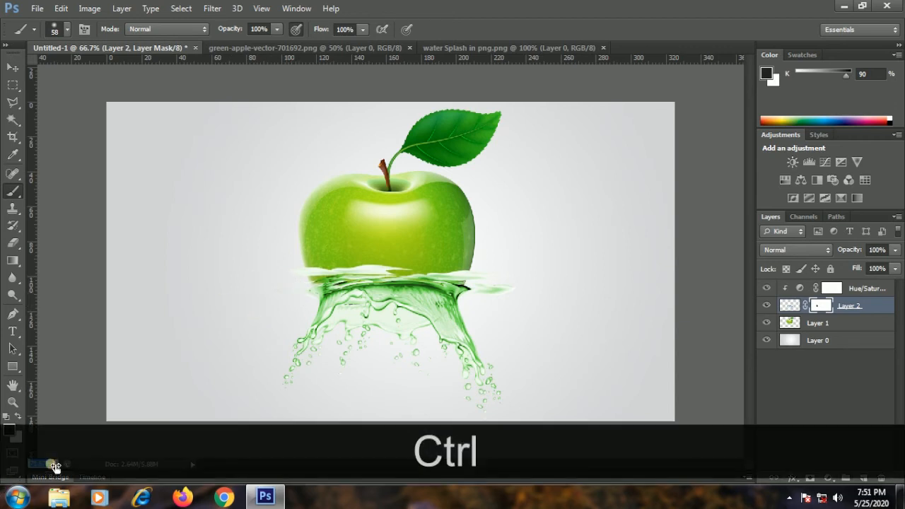
key("ctrl+equal")
key("ctrl+equal")
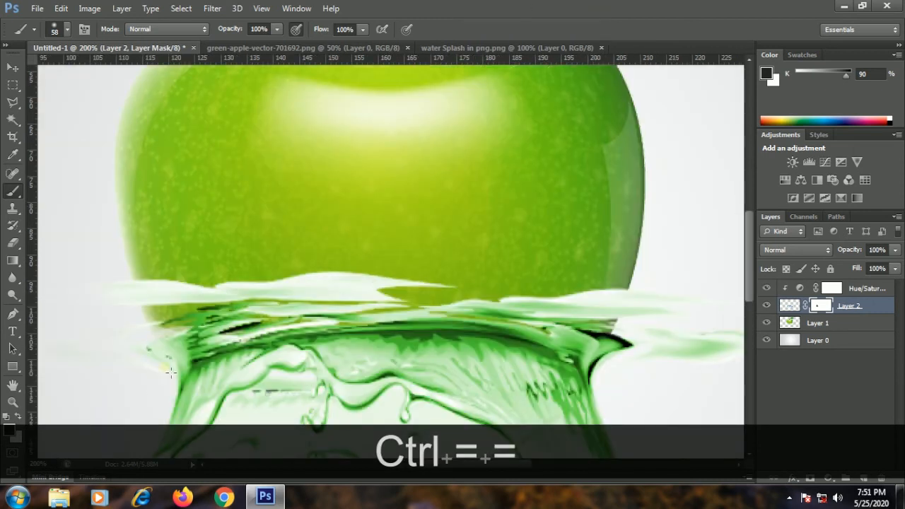
key("space")
left_click_drag(169, 372, 283, 253)
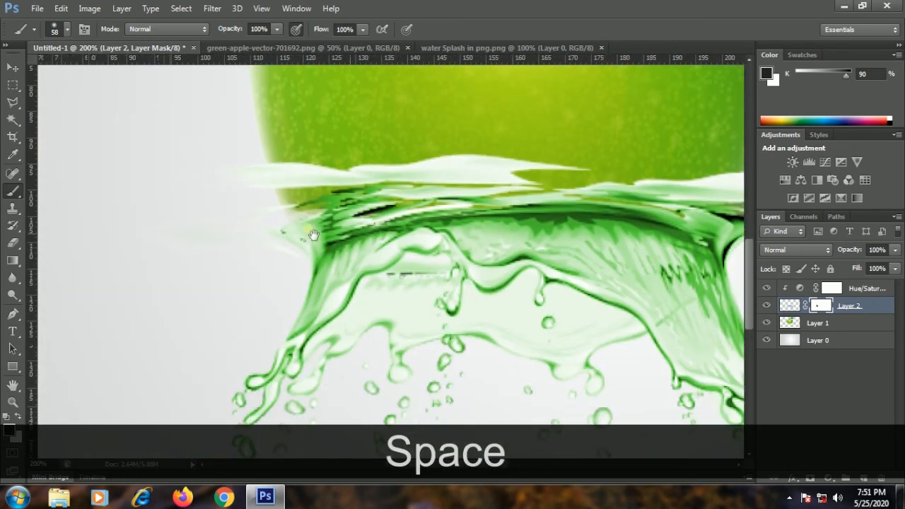
left_click(247, 181)
key("ctrl+z")
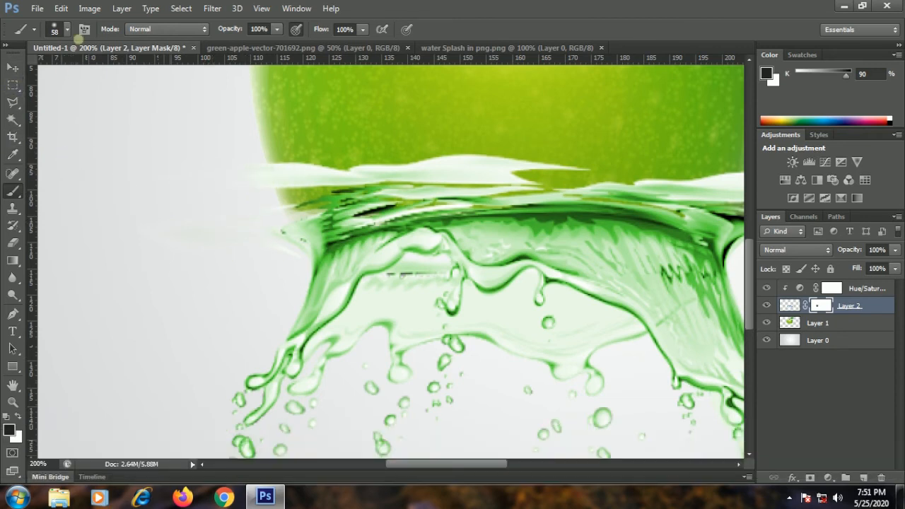
left_click(65, 27)
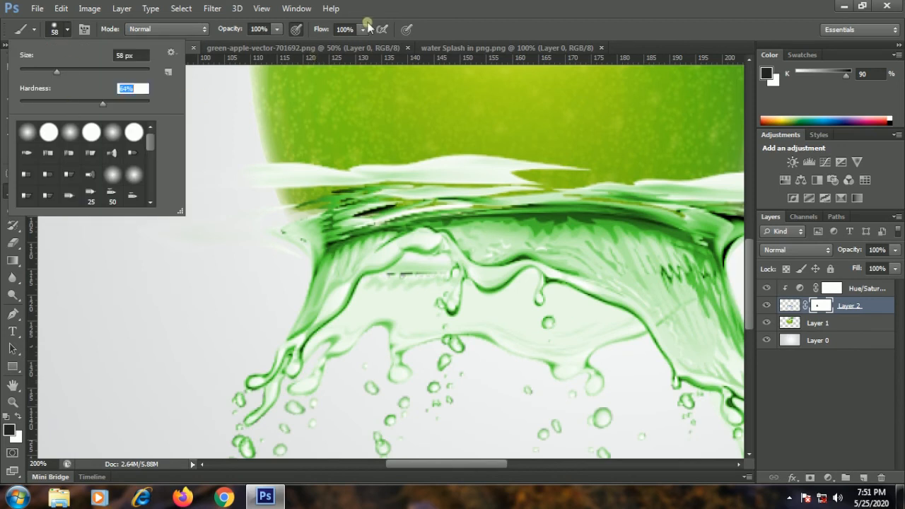
left_click(188, 280)
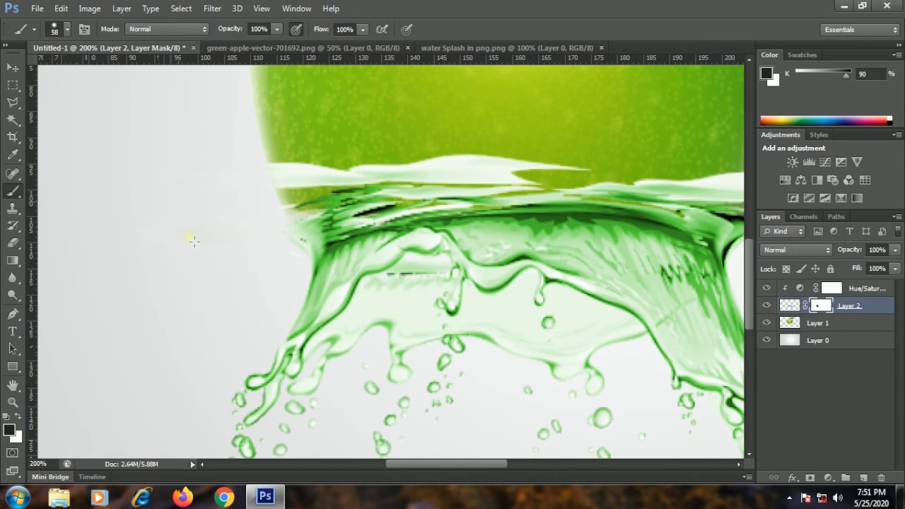
Step: Mask out the splash extending beyond the apple's right side and restore the dark rim at the apple's edge with white
key("space")
mouse_move(678, 291)
left_mouse_down()
mouse_move(355, 294)
mouse_move(275, 281)
left_mouse_up()
mouse_move(473, 223)
left_mouse_down()
mouse_move(443, 223)
mouse_move(415, 198)
mouse_move(392, 257)
mouse_move(387, 222)
mouse_move(406, 211)
mouse_move(408, 186)
mouse_move(442, 250)
mouse_move(434, 205)
mouse_move(364, 227)
mouse_move(374, 209)
mouse_move(352, 221)
left_mouse_up()
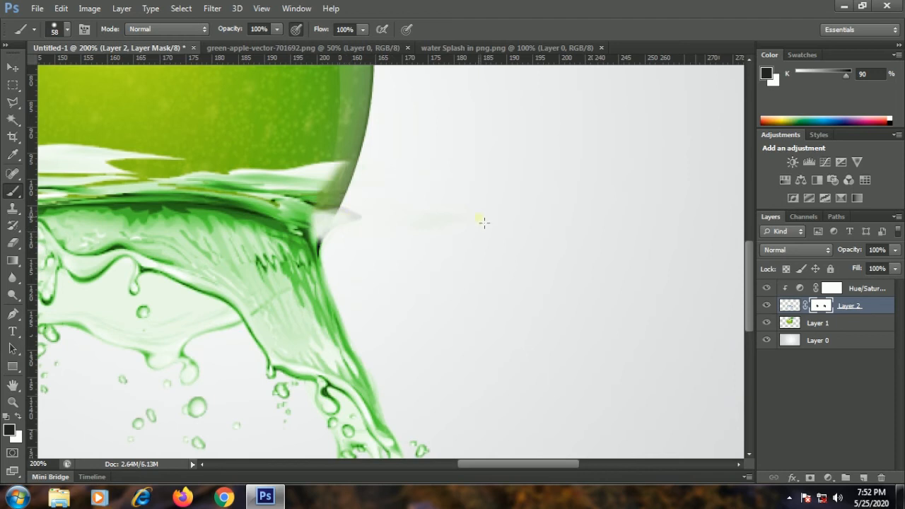
left_click(18, 422)
left_click_drag(322, 180, 348, 173)
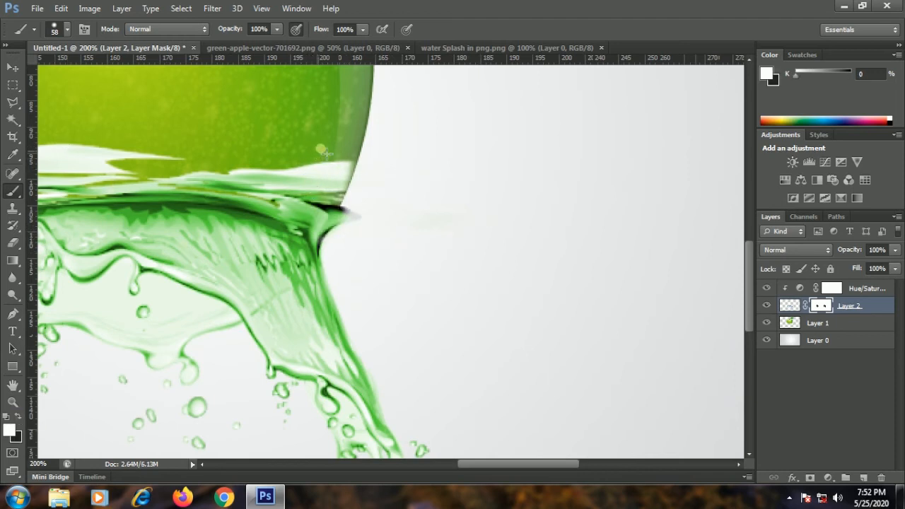
Step: Target Layer 2's image instead of its mask, try erasing the splash's right tip with a 75 px Eraser, and undo the attempt
left_click(789, 307)
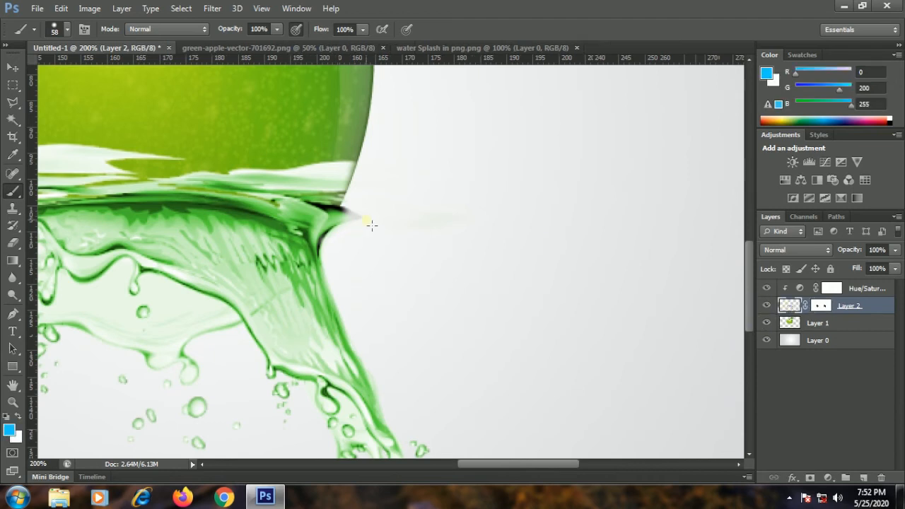
left_click(13, 242)
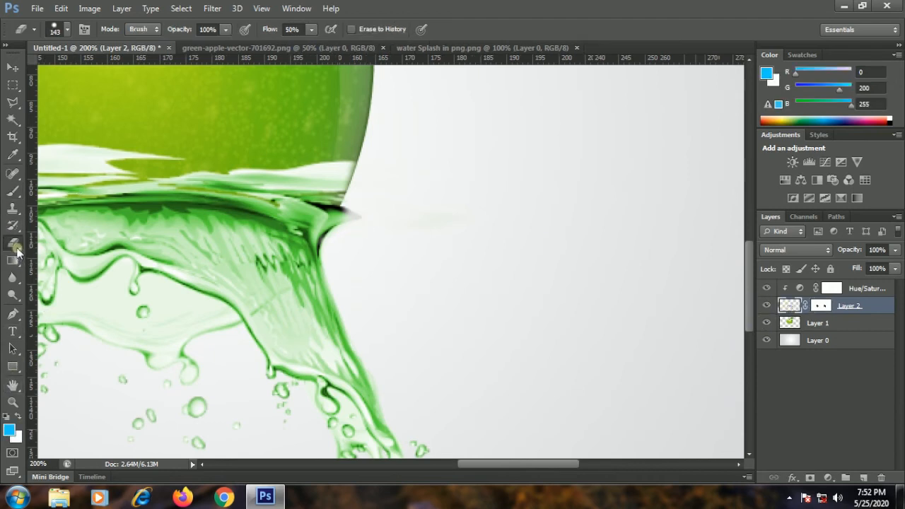
left_click(66, 30)
left_click(67, 72)
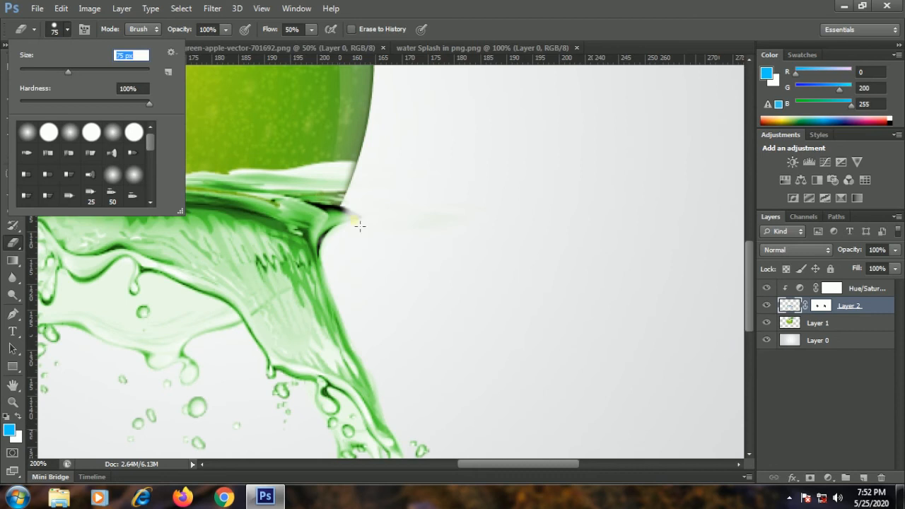
left_click(389, 234)
left_click(378, 243)
key("ctrl+z")
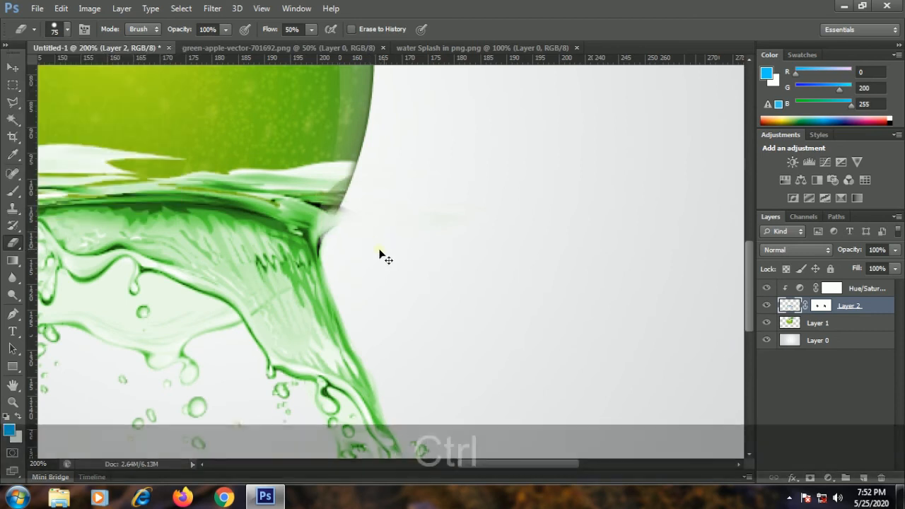
Step: Reduce the Eraser to 21 px and erase the splash's pointed tip beyond the apple's right edge
left_click(66, 31)
left_click_drag(68, 72, 32, 72)
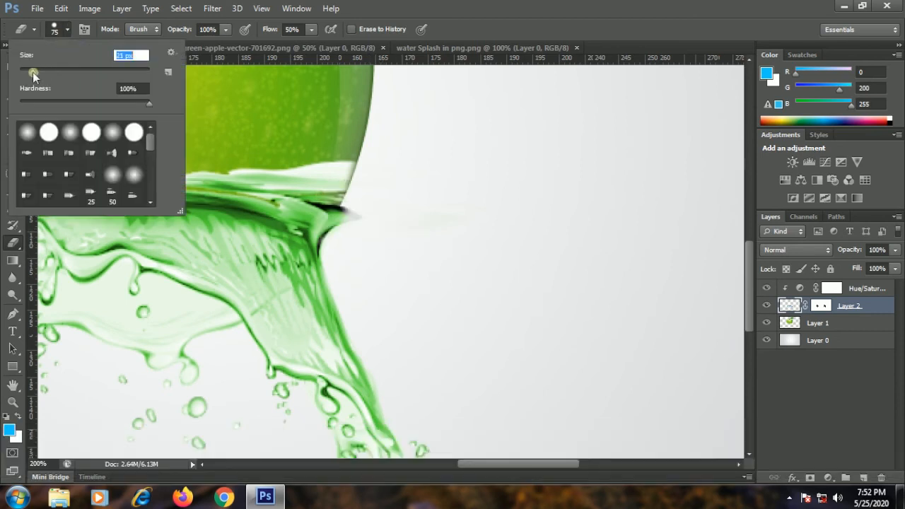
left_click(368, 220)
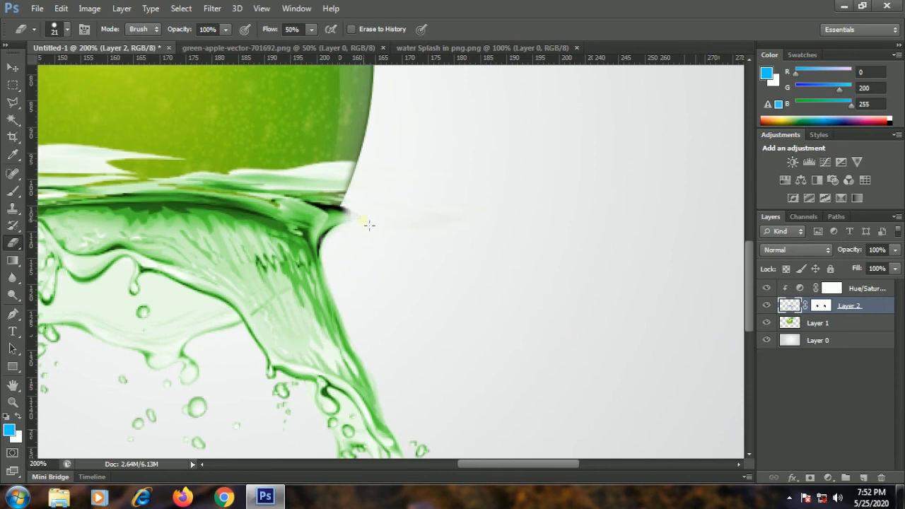
mouse_move(357, 218)
left_mouse_down()
mouse_move(344, 222)
mouse_move(358, 220)
left_mouse_up()
key("ctrl")
key("ctrl")
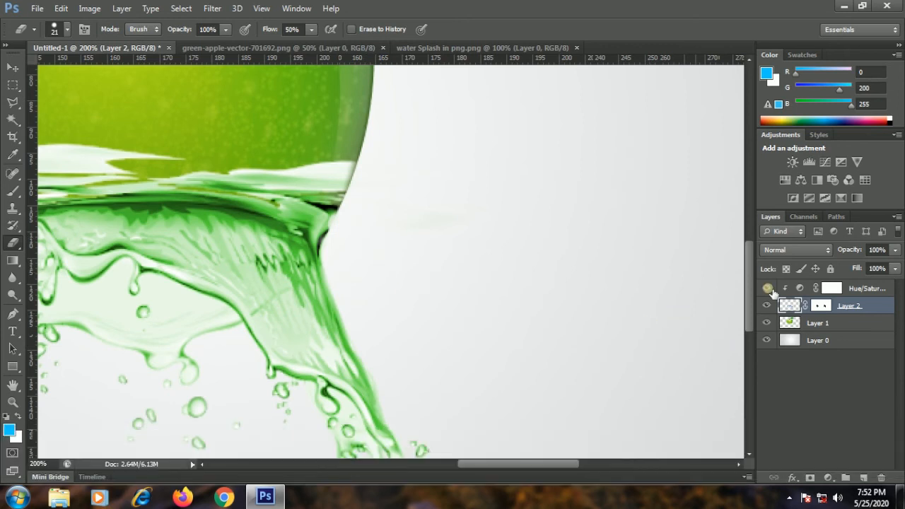
Step: Paint black on Layer 2's mask over the splash's white upper rim, using a 58 px Brush with 0% hardness and 50% flow
key("ctrl+KP_0")
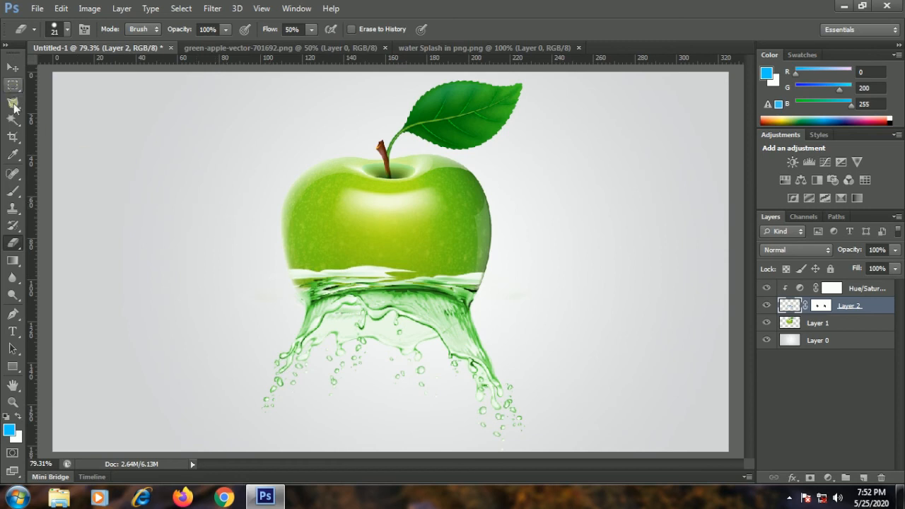
left_click(818, 310)
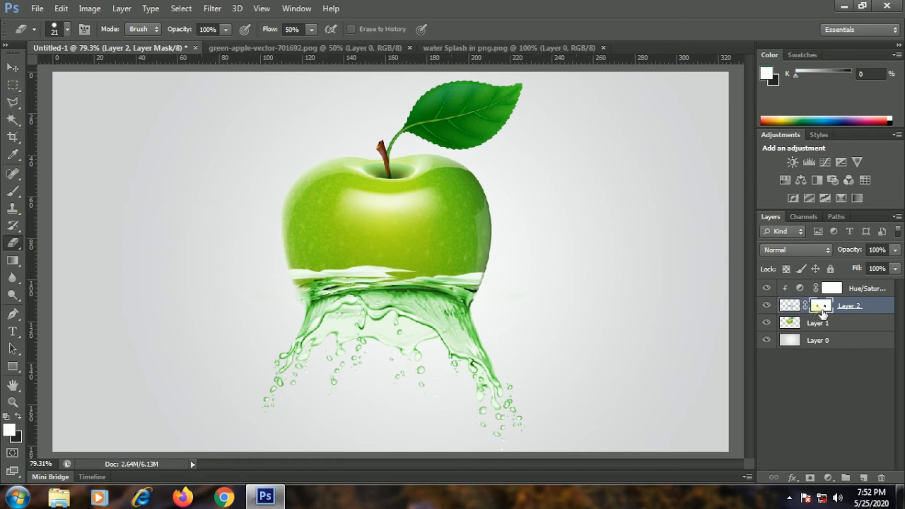
left_click(13, 191)
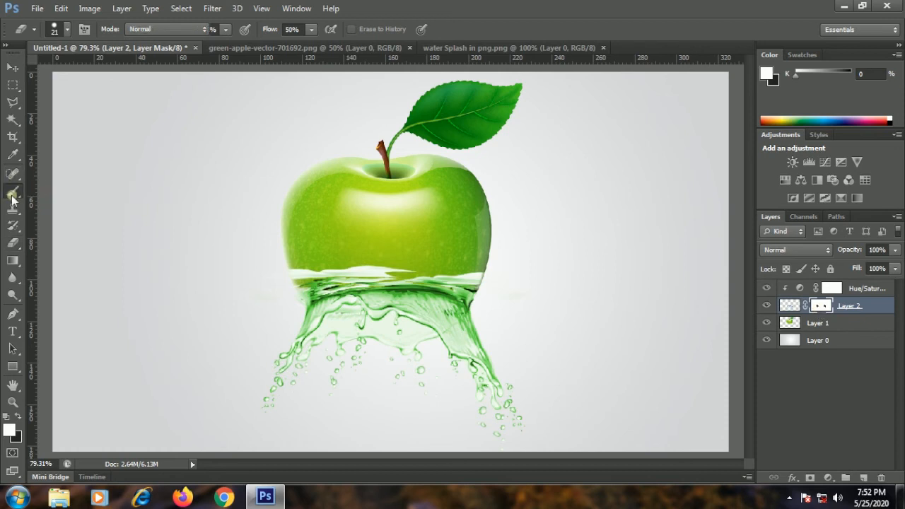
left_click(68, 32)
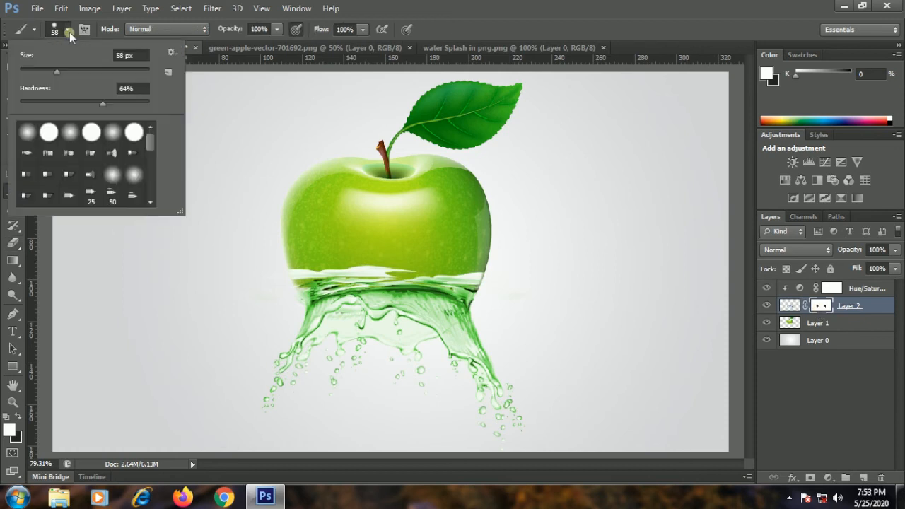
left_click_drag(49, 105, 5, 104)
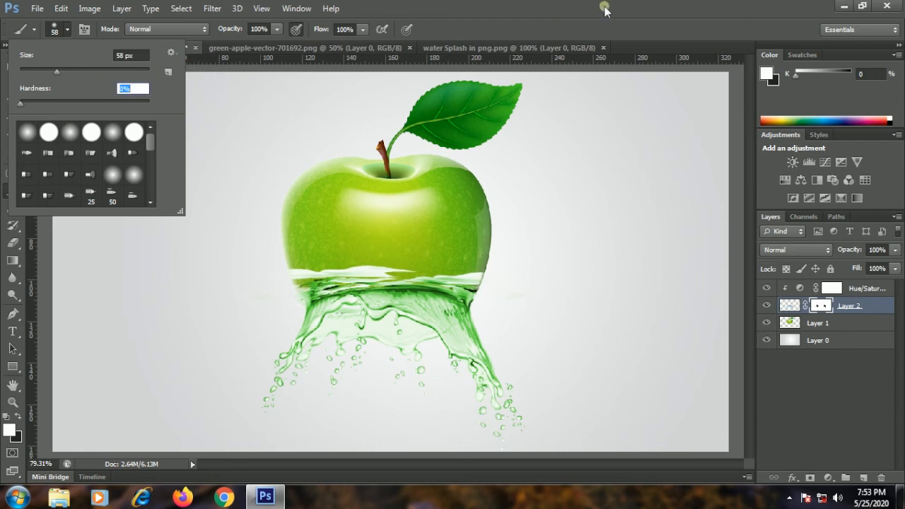
left_click(362, 57)
left_click(362, 30)
left_click_drag(346, 48, 325, 47)
left_click(378, 34)
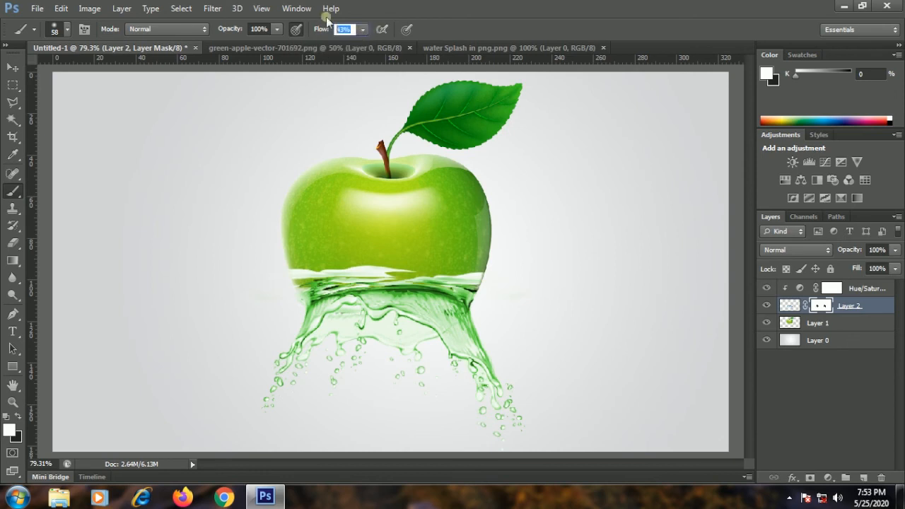
type("50")
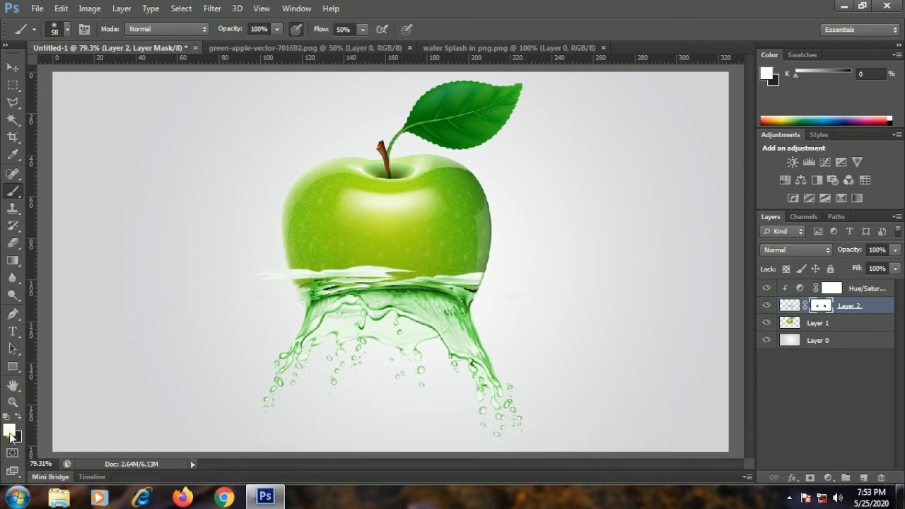
left_click(17, 420)
mouse_move(268, 281)
left_mouse_down()
mouse_move(511, 278)
mouse_move(212, 277)
left_mouse_up()
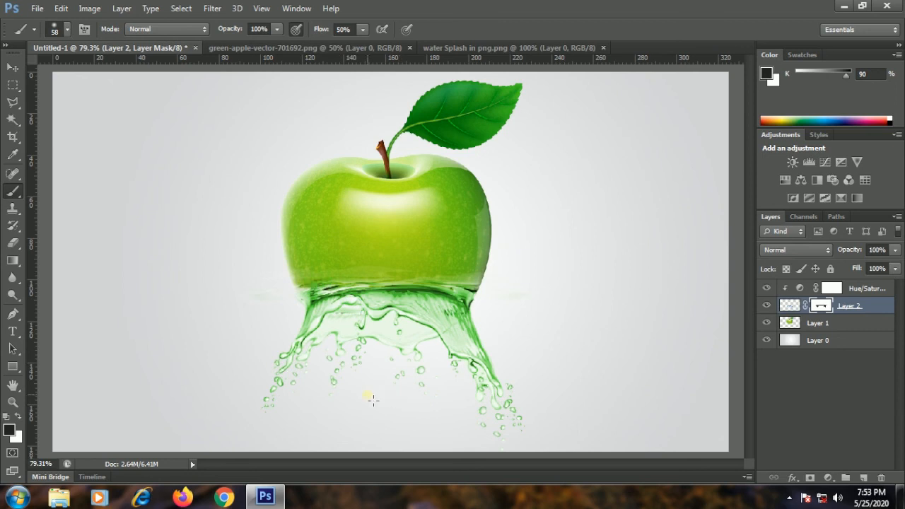
Step: Warp the splash by pulling its upper corners outward and raising its top edge to curve around the apple's base
key("ctrl+t")
right_click(290, 312)
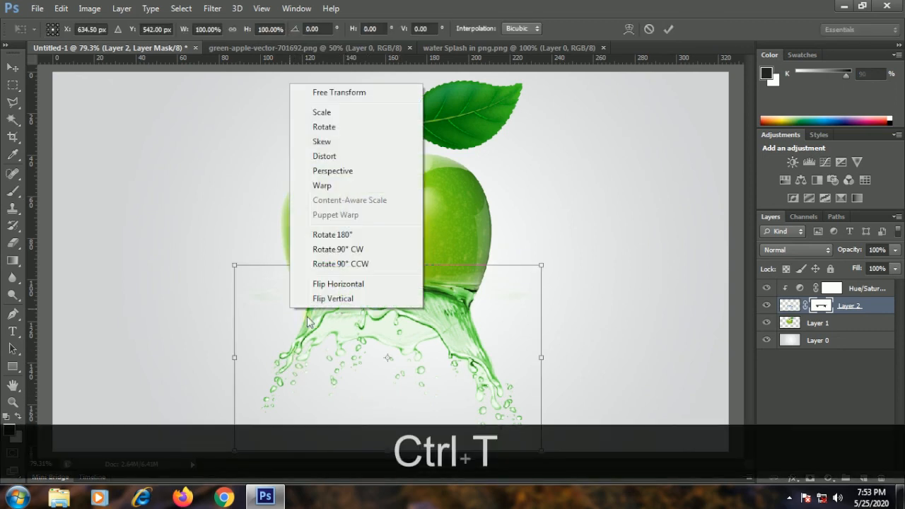
left_click(320, 185)
left_click_drag(235, 264, 213, 225)
mouse_move(336, 262)
left_mouse_down()
mouse_move(353, 236)
mouse_move(346, 232)
mouse_move(338, 258)
mouse_move(335, 252)
left_mouse_up()
left_click_drag(438, 265, 432, 241)
left_click_drag(541, 265, 568, 260)
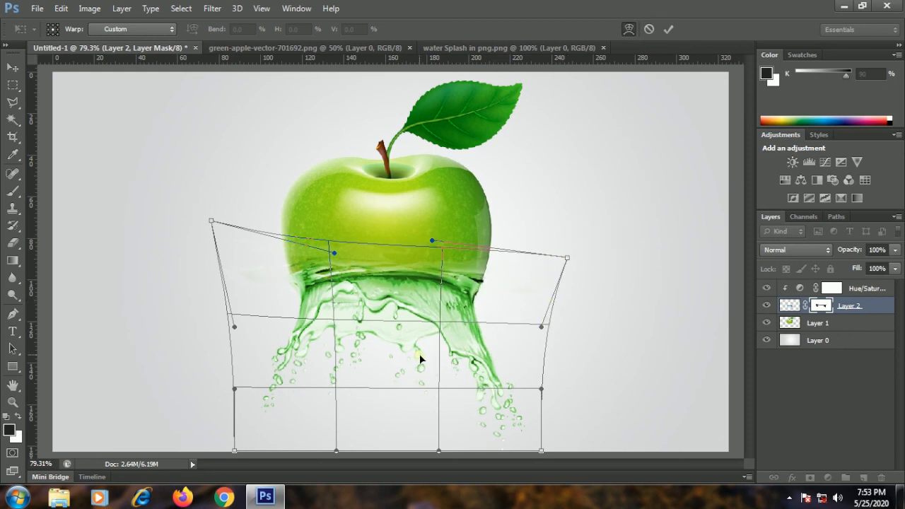
key("Return")
key("b")
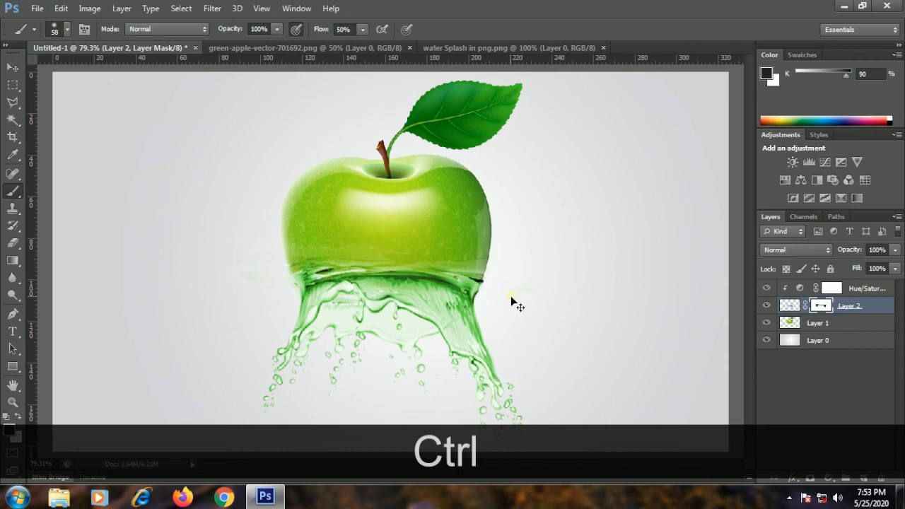
key("ctrl+KP_0")
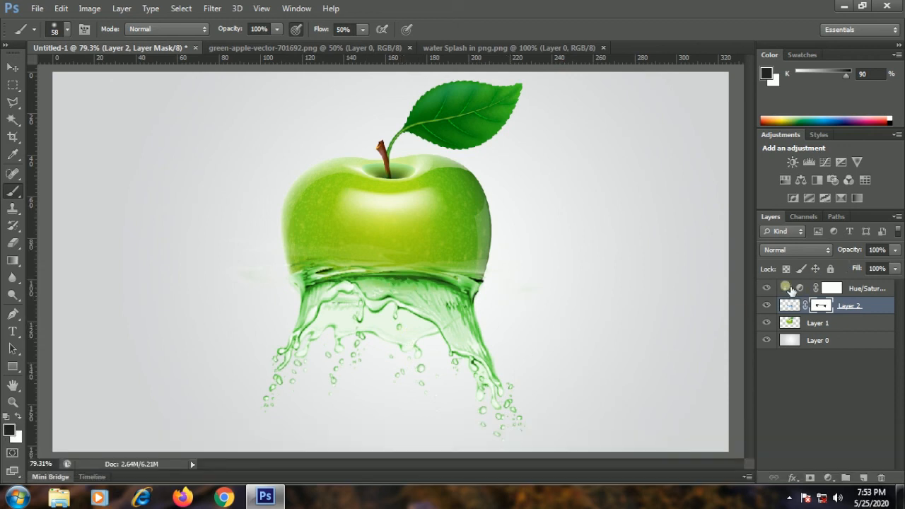
Step: Check the apple layer (Layer 1) by toggling its visibility and shift its hue to +16 with Hue/Saturation
left_click(865, 289)
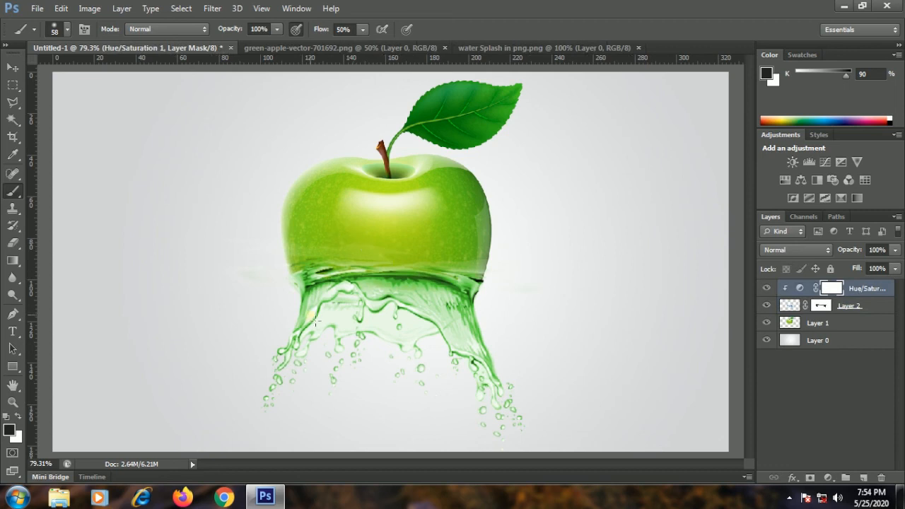
left_click(805, 325)
left_click(767, 323)
left_click(767, 322)
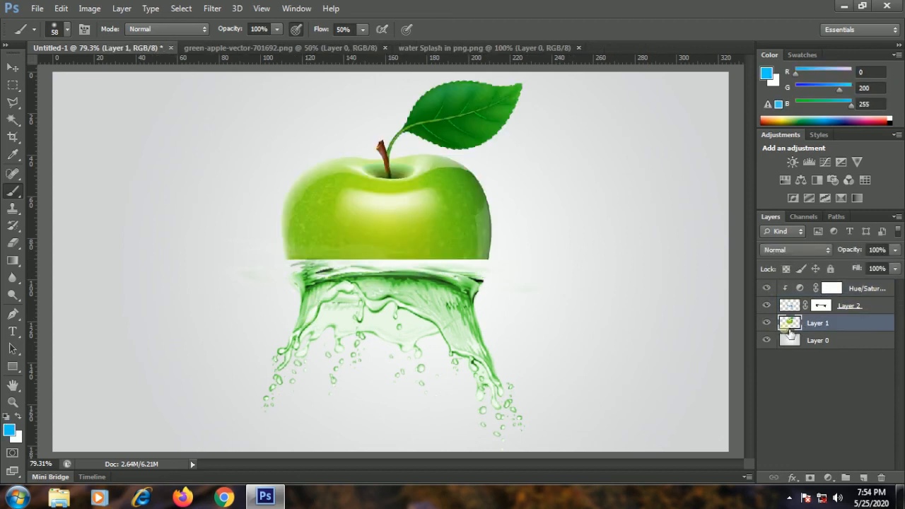
left_click(87, 11)
mouse_move(177, 44)
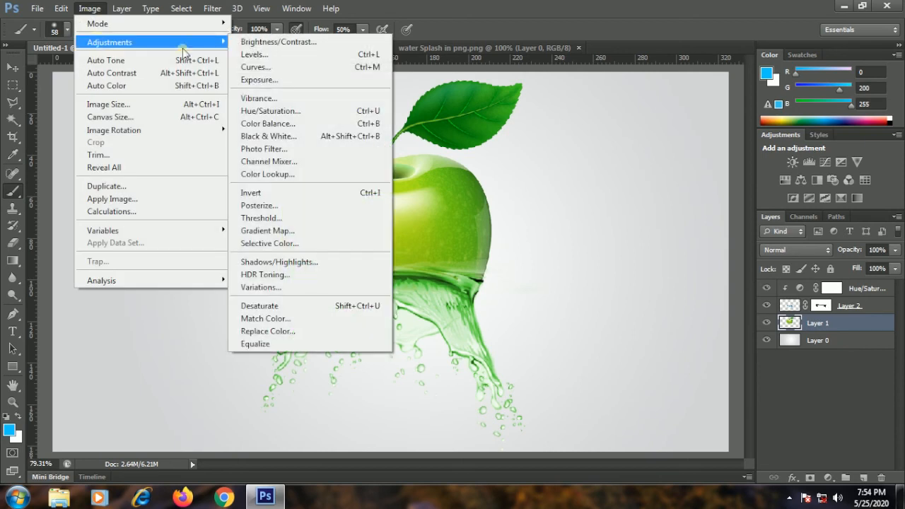
left_click(265, 112)
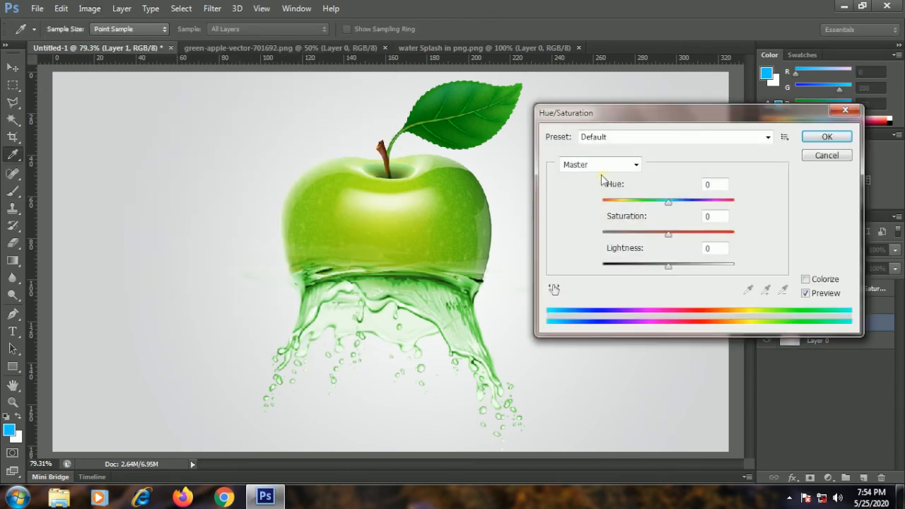
mouse_move(668, 205)
left_mouse_down()
mouse_move(658, 202)
mouse_move(681, 204)
left_mouse_up()
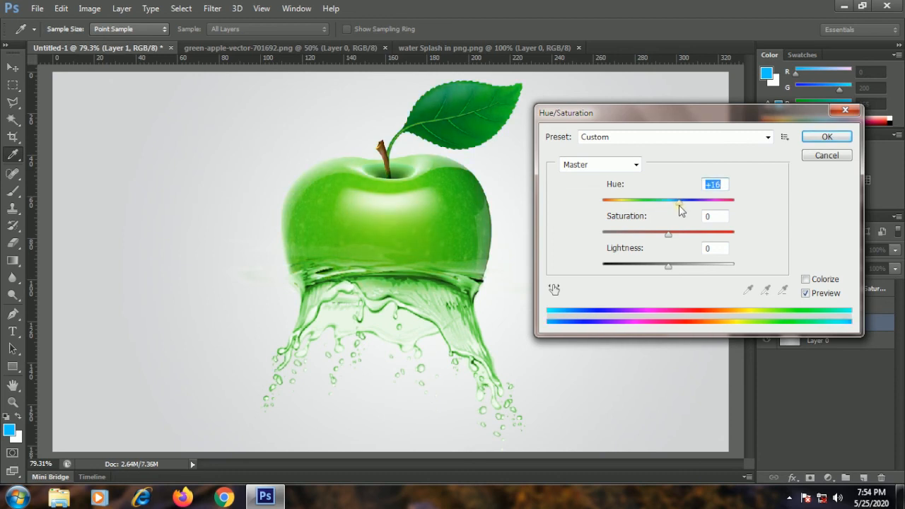
left_click(826, 136)
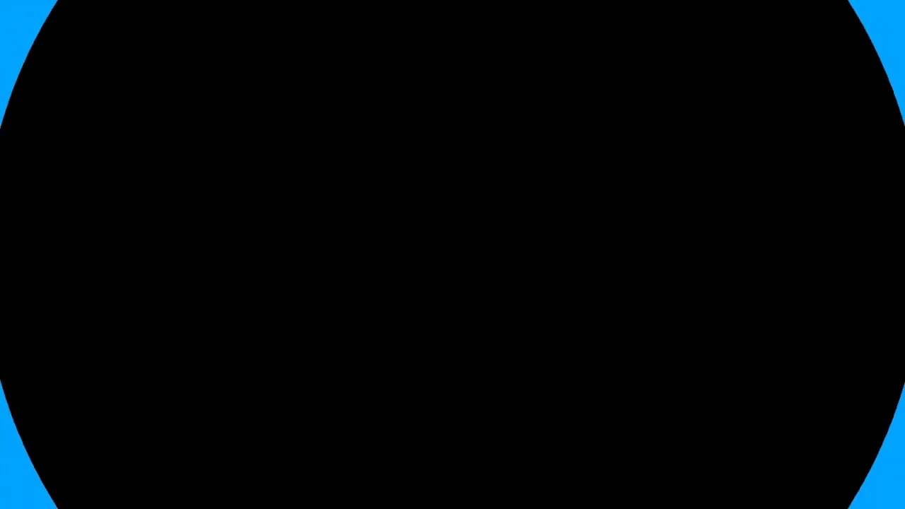